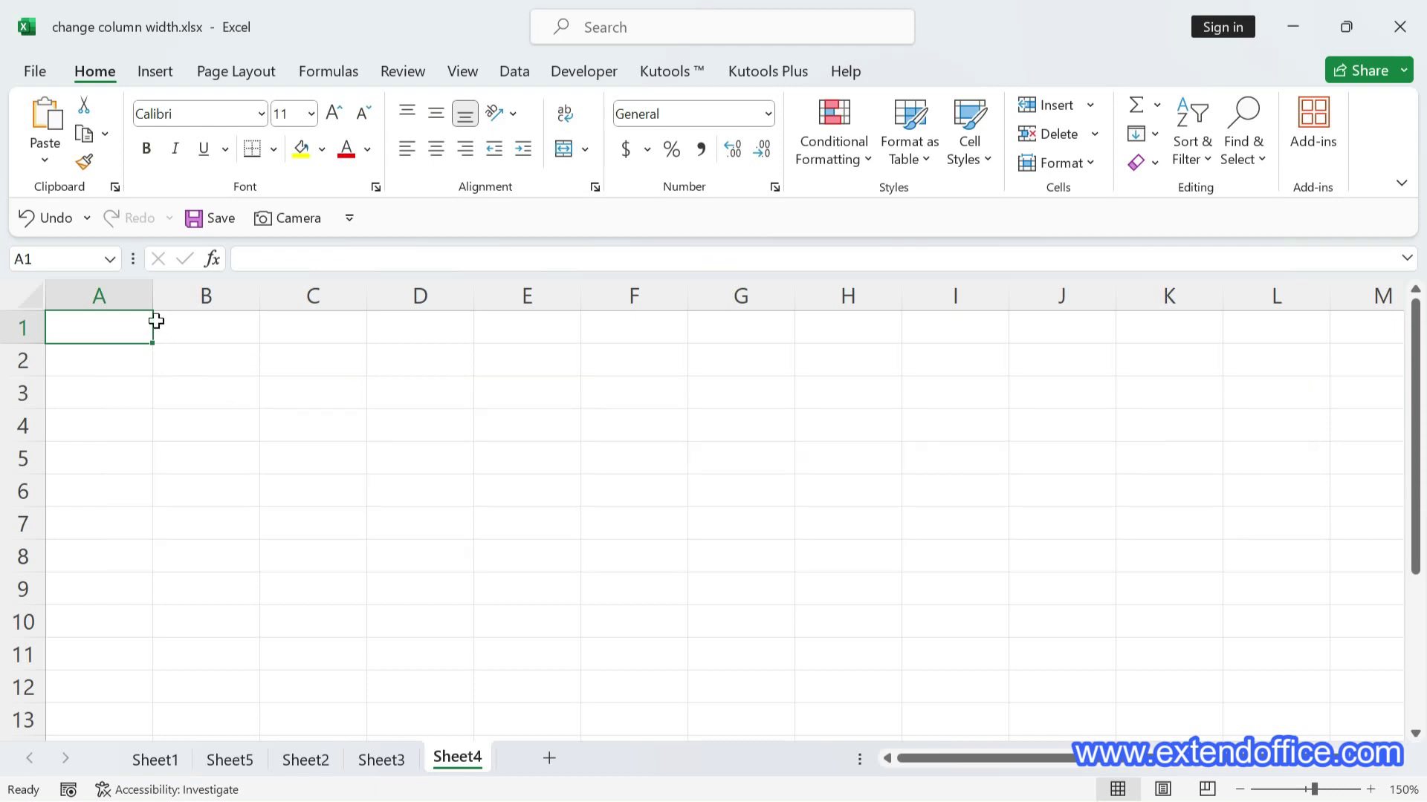
Read column A's current width and row 1's current height from the header borders
drag(152, 298, 152, 298)
drag(30, 344, 29, 344)
drag(152, 298, 153, 299)
Check column A's width in Page Layout view (0.68 inches), then return to Normal view
click(459, 74)
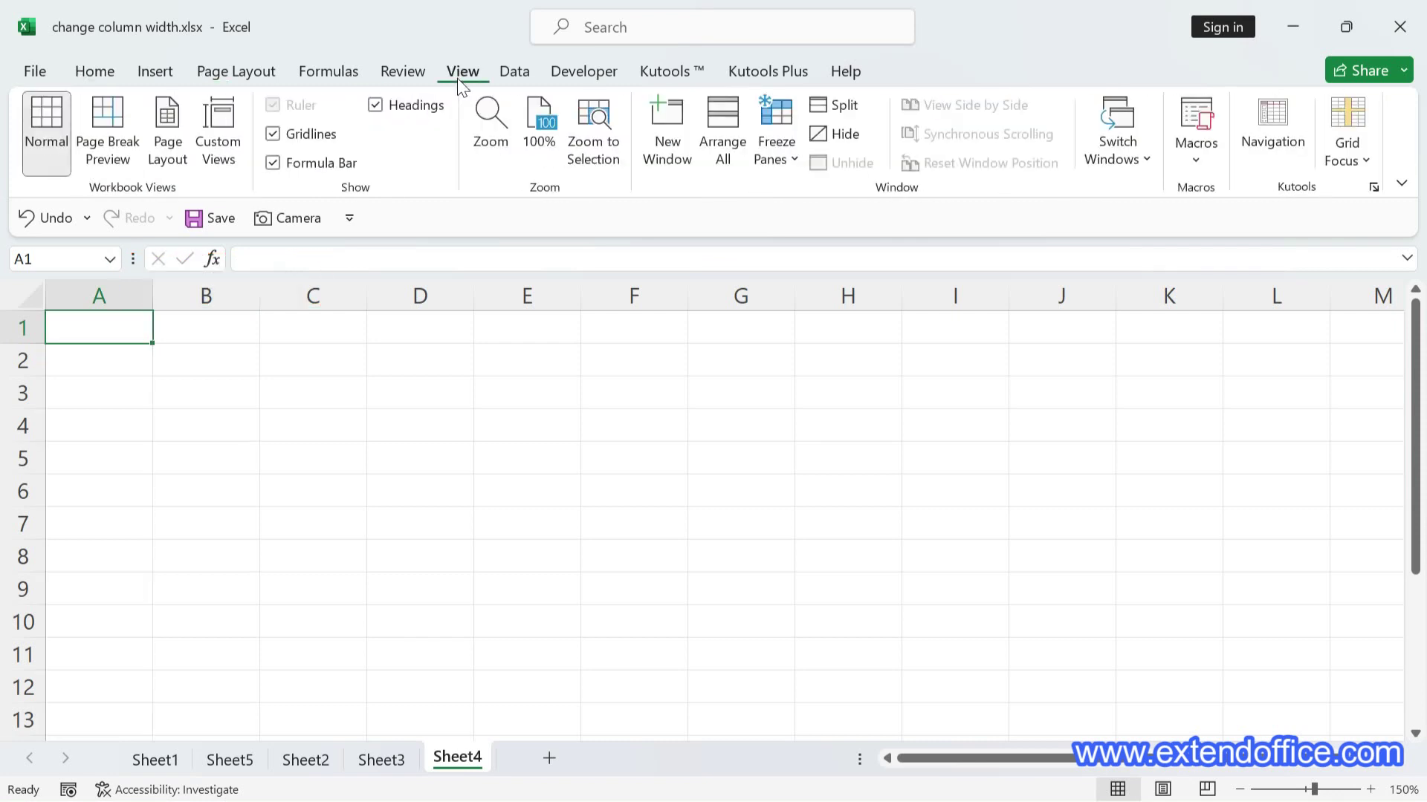
click(168, 130)
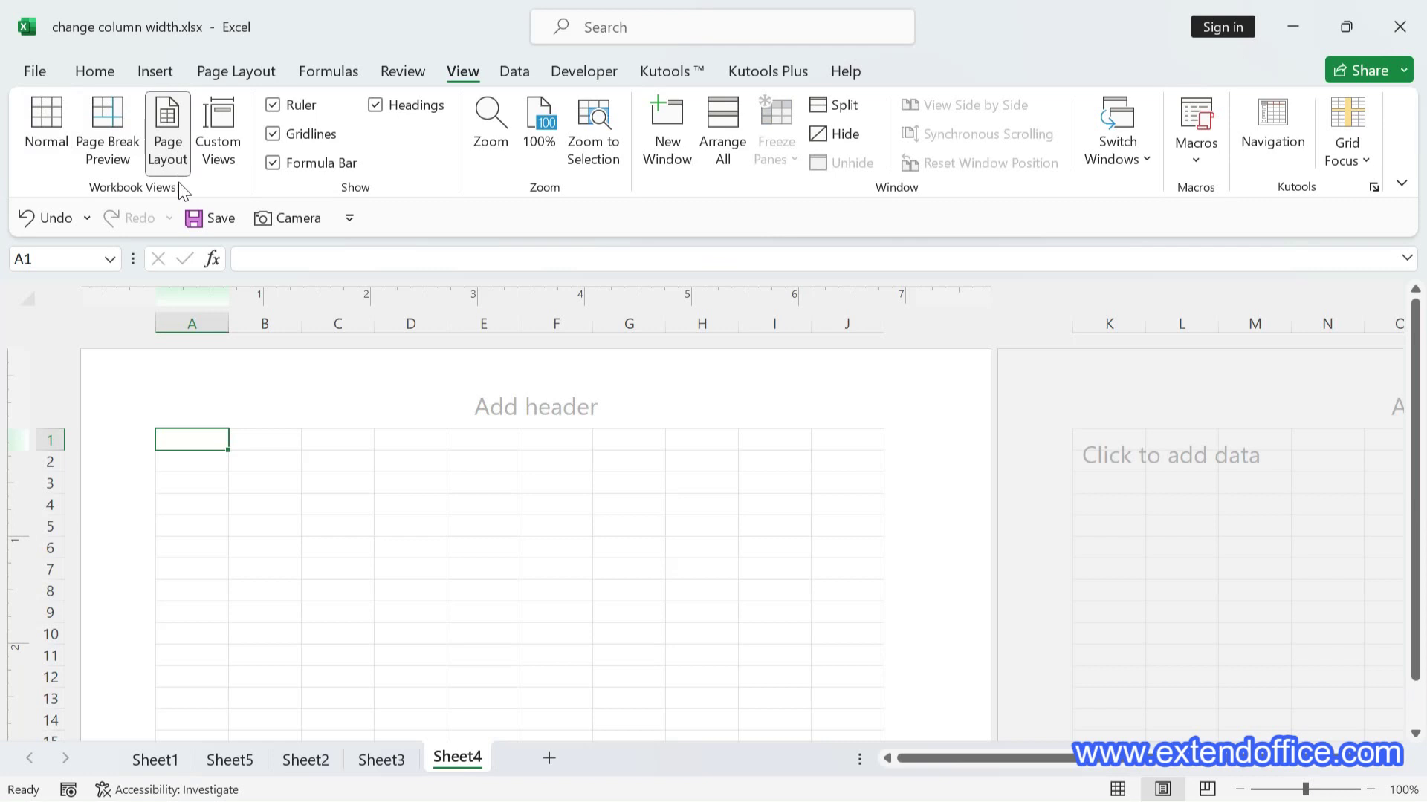
drag(228, 318, 228, 318)
click(65, 128)
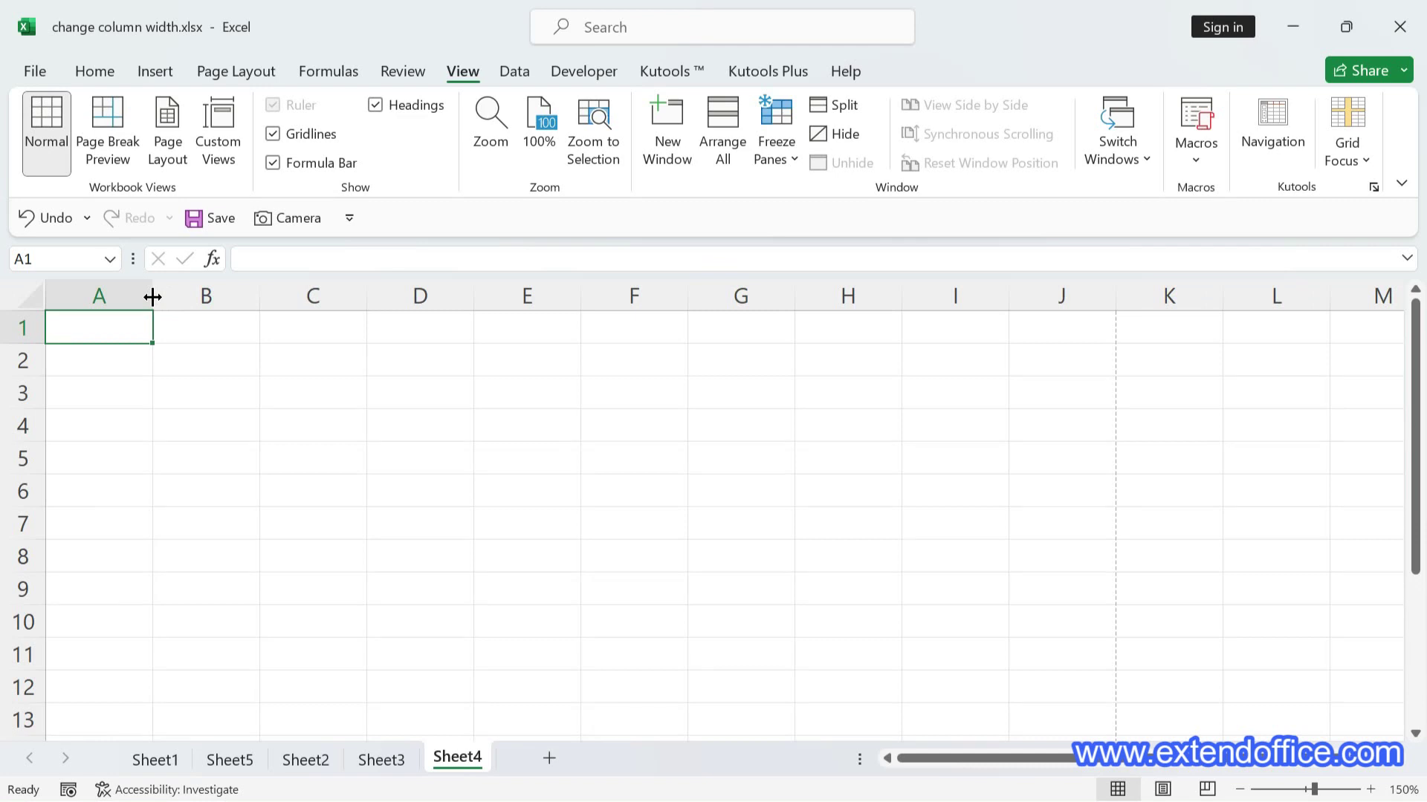
Drag column A wider and row 1 taller on Sheet4, then move to Sheet5
drag(153, 297, 237, 307)
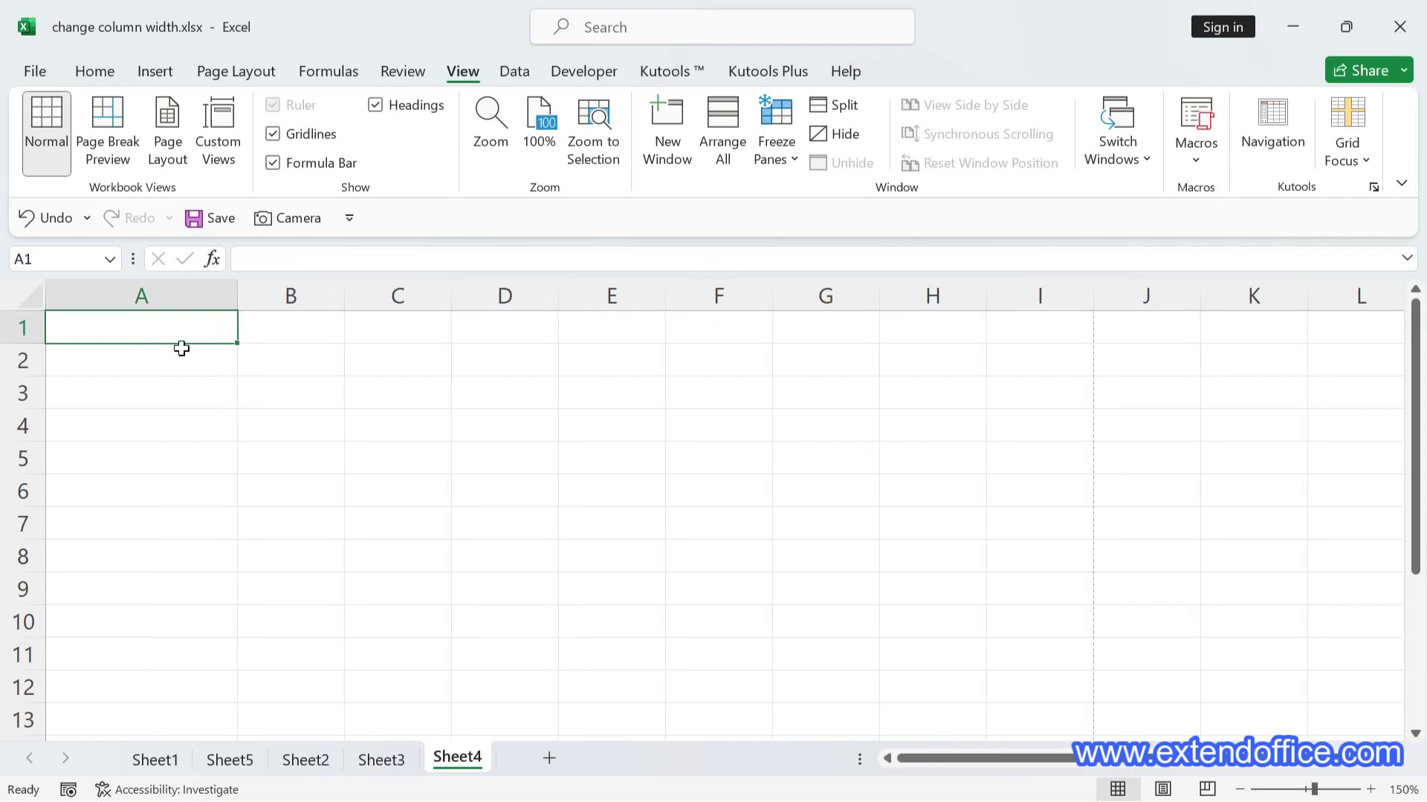
scroll(161, 401, down, 1)
scroll(149, 414, down, 12)
scroll(149, 414, up, 5)
scroll(149, 414, up, 8)
drag(31, 344, 32, 370)
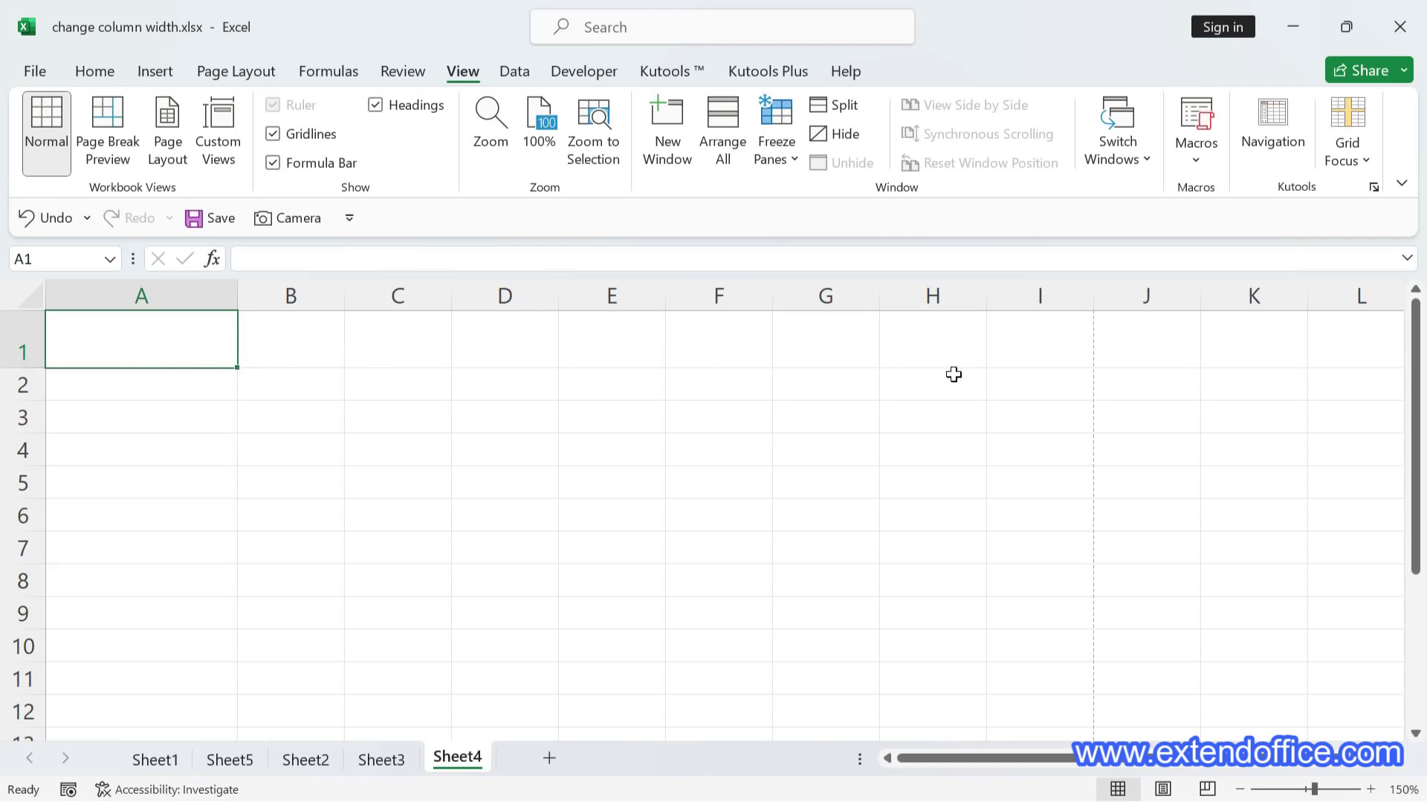
drag(1022, 759, 970, 761)
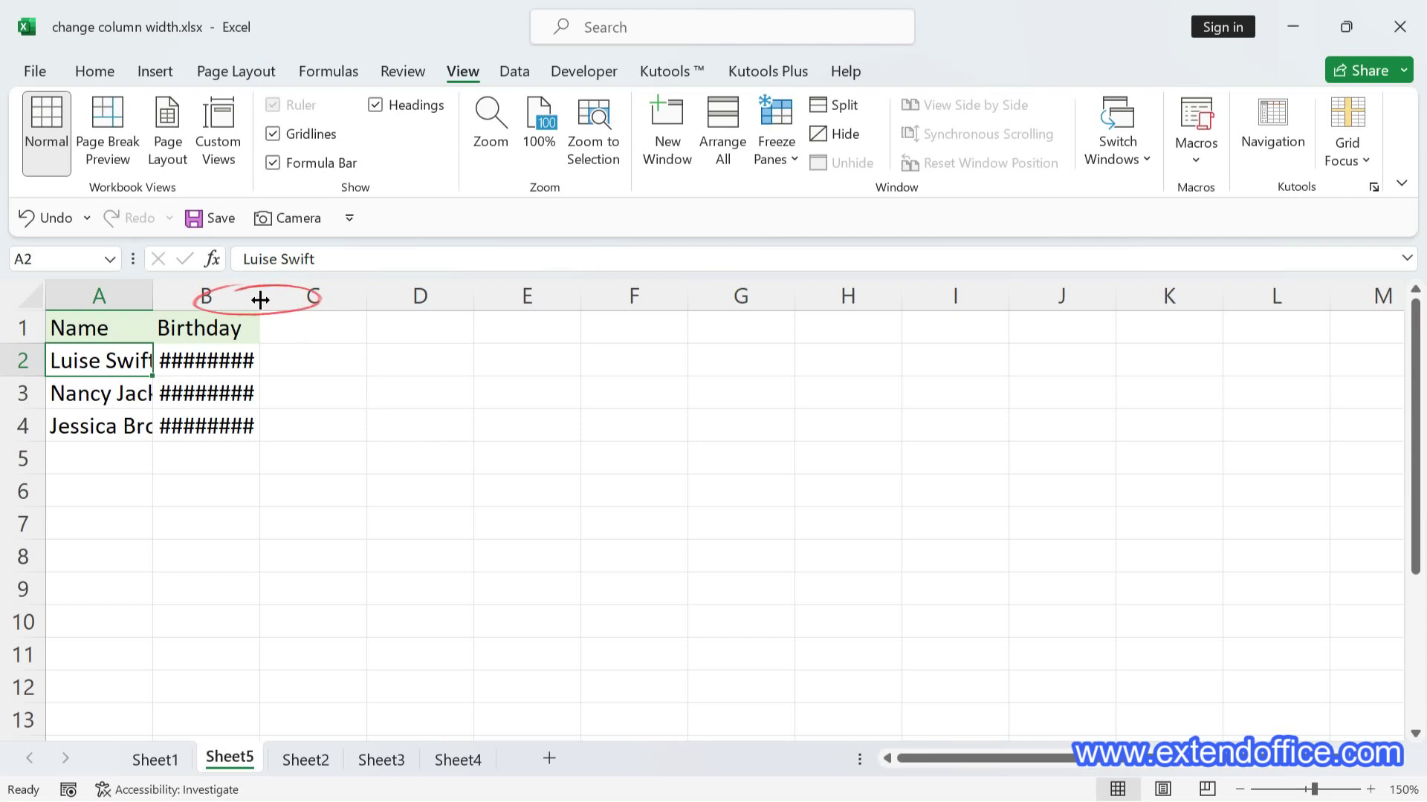
mouse_move(260, 299)
mouse_down()
mouse_move(416, 312)
mouse_move(283, 315)
mouse_move(318, 316)
mouse_up()
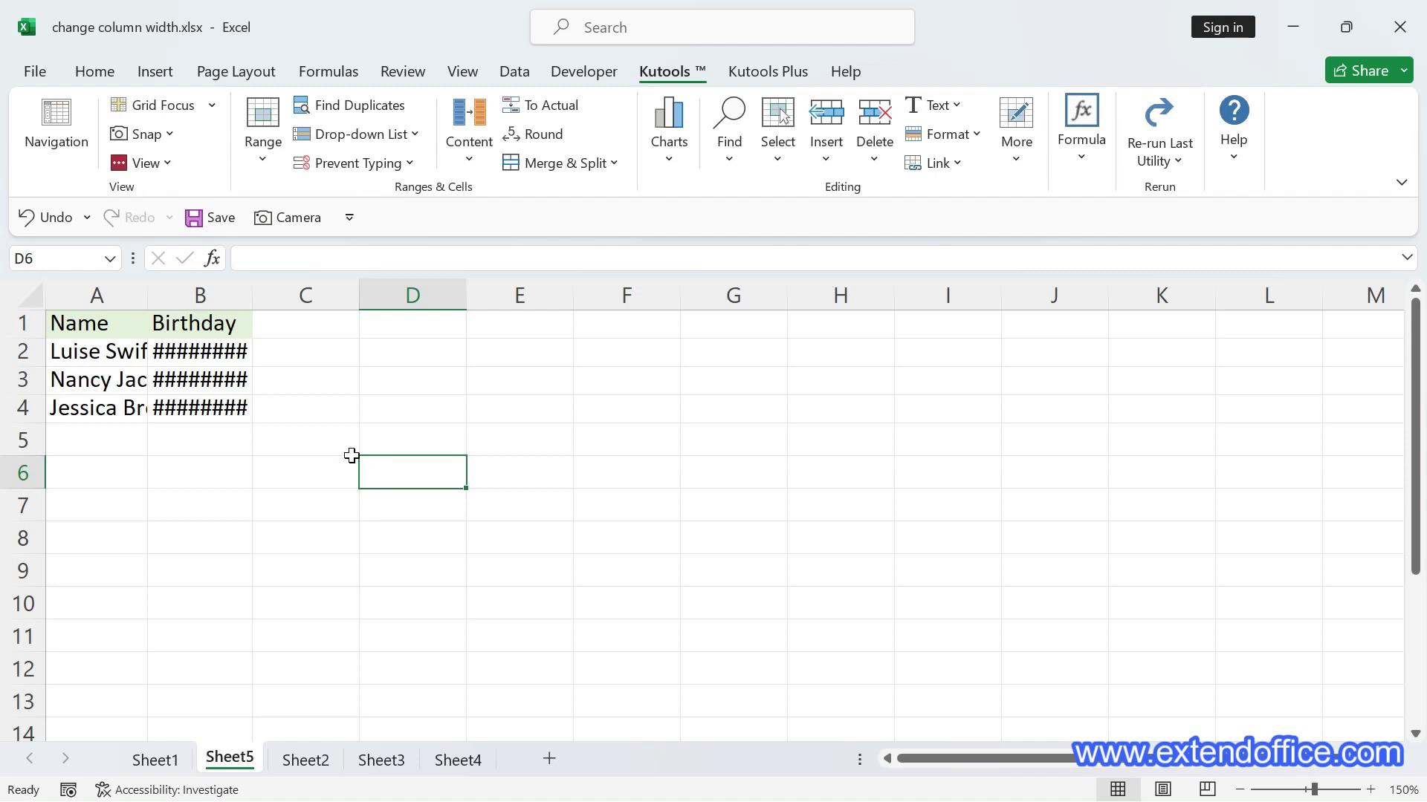
Make columns A and B of A1:B4 3 centimetres wide with Kutools Adjust Cell Size
drag(112, 321, 200, 404)
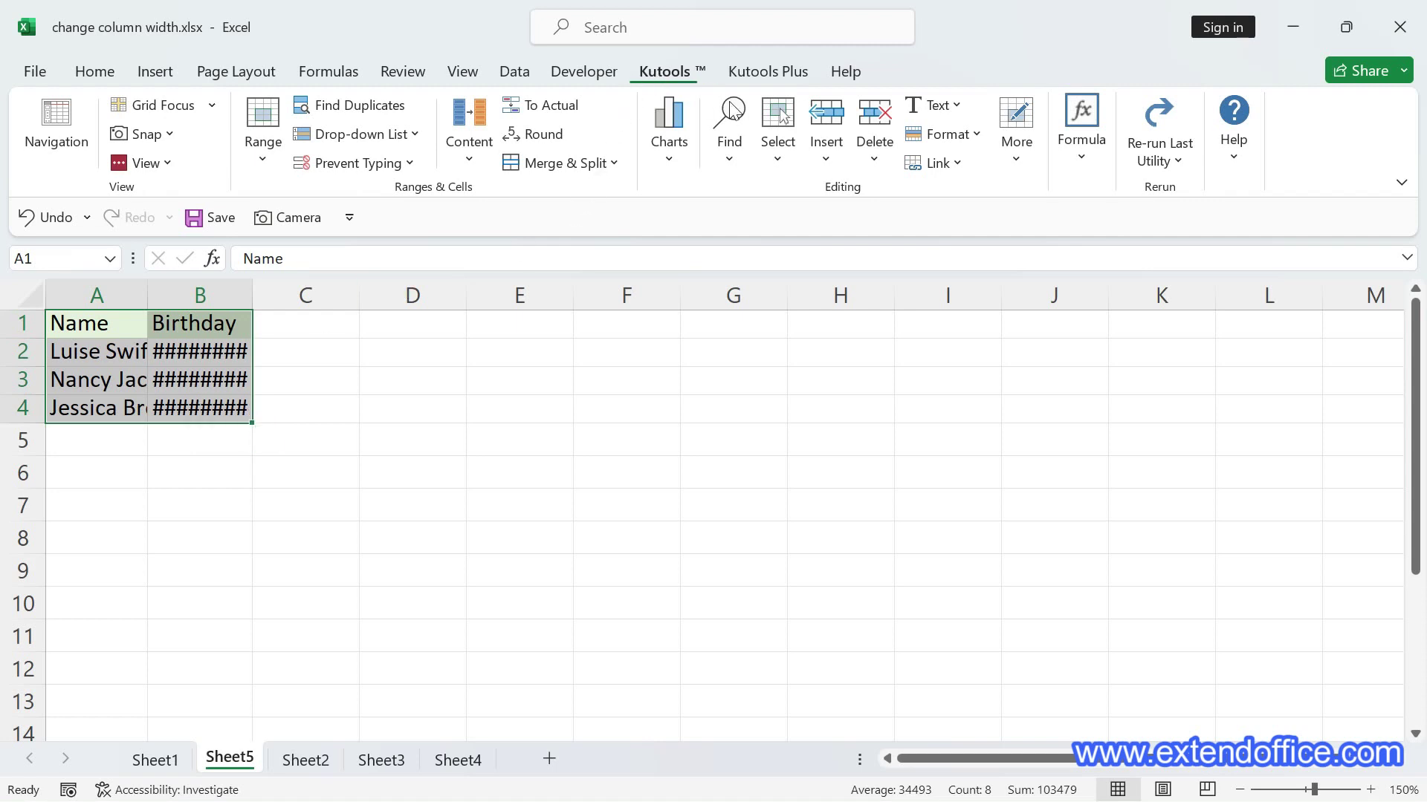
click(978, 136)
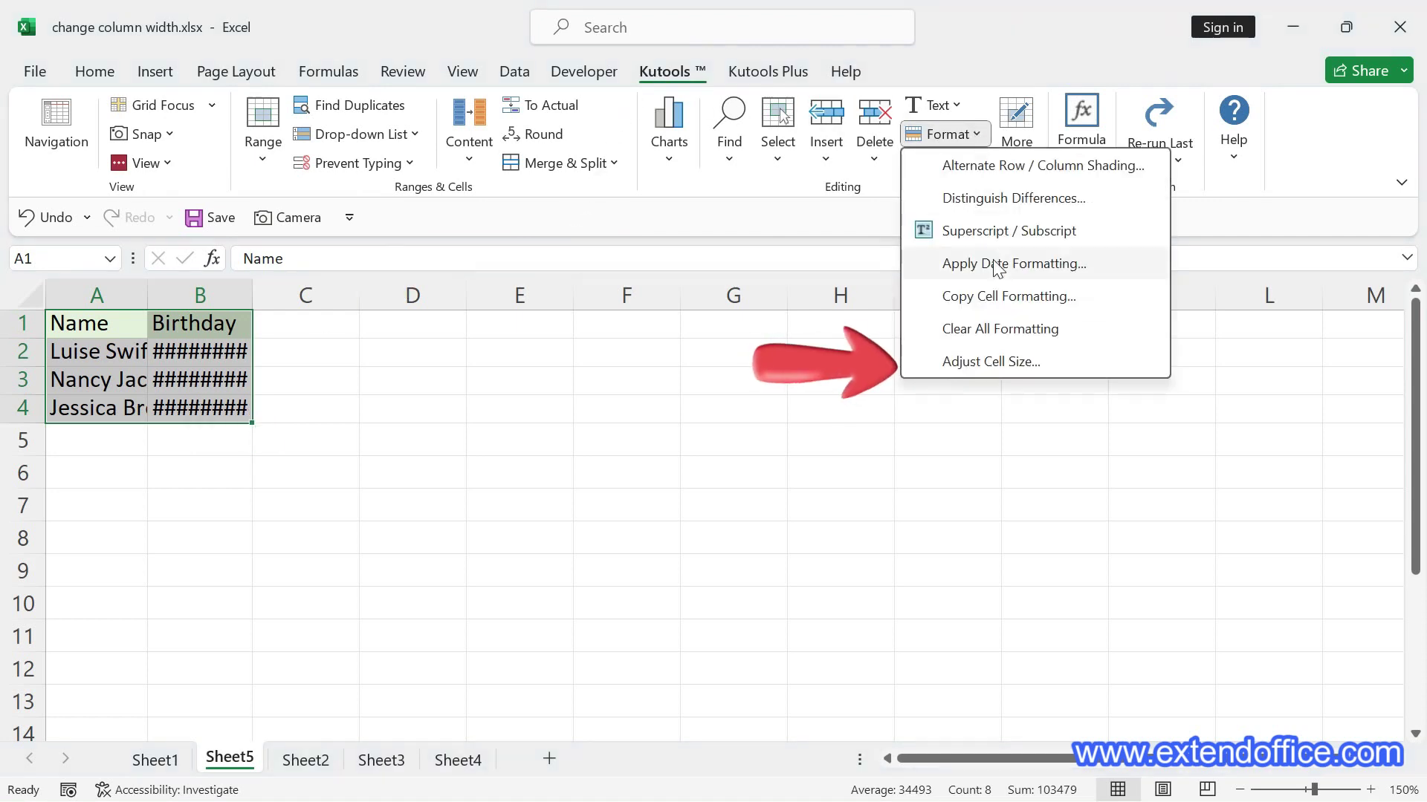
click(1007, 361)
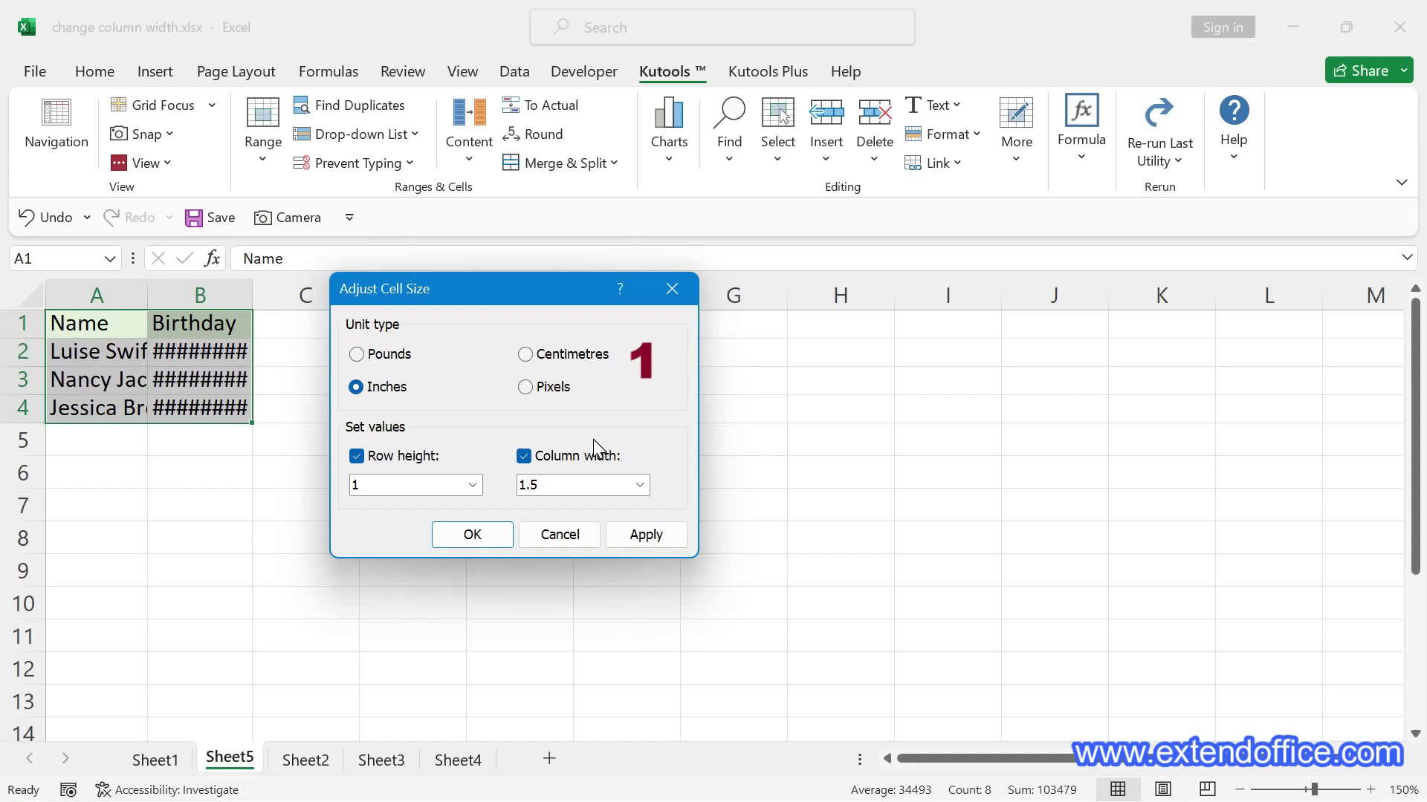
click(551, 357)
click(355, 485)
click(528, 485)
text(3)
click(497, 541)
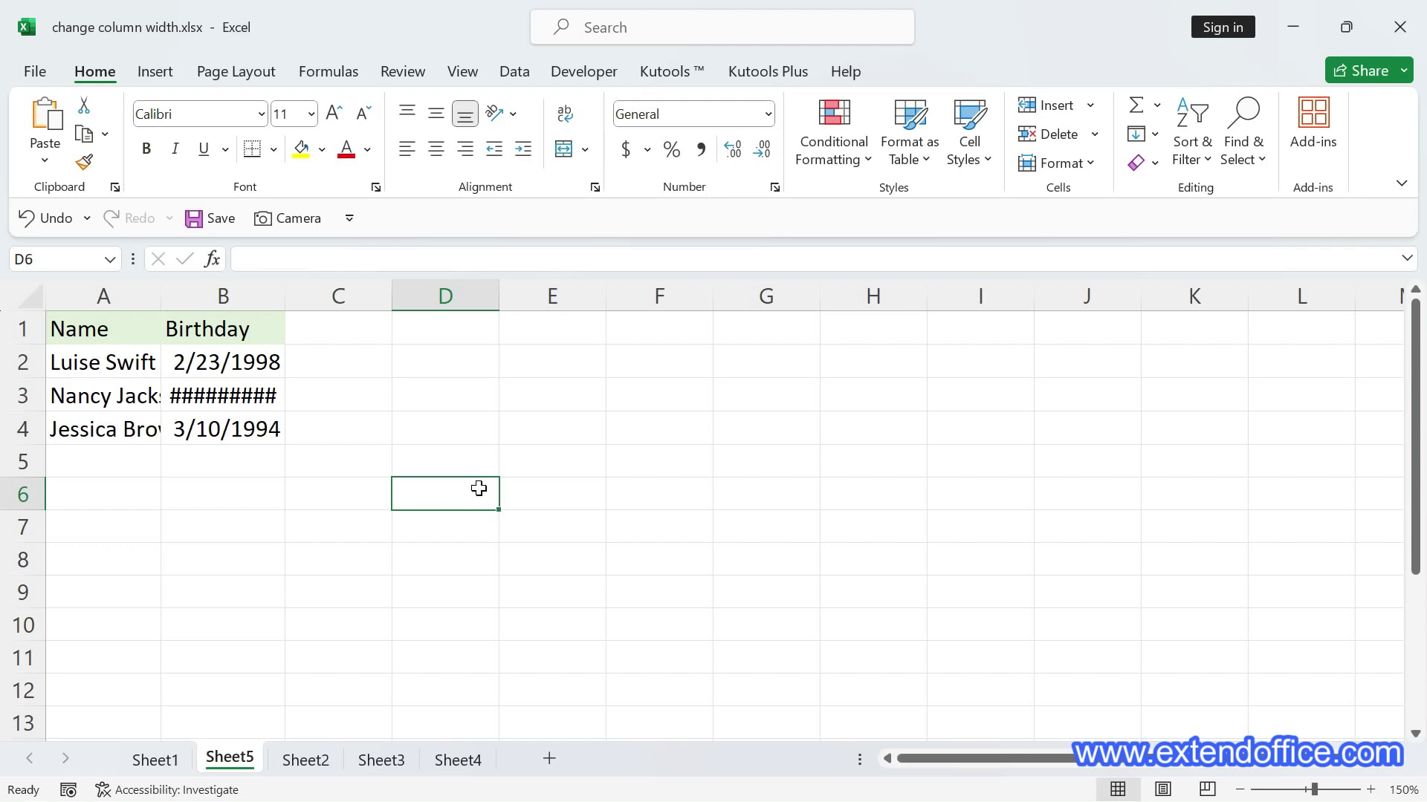
drag(115, 297, 212, 287)
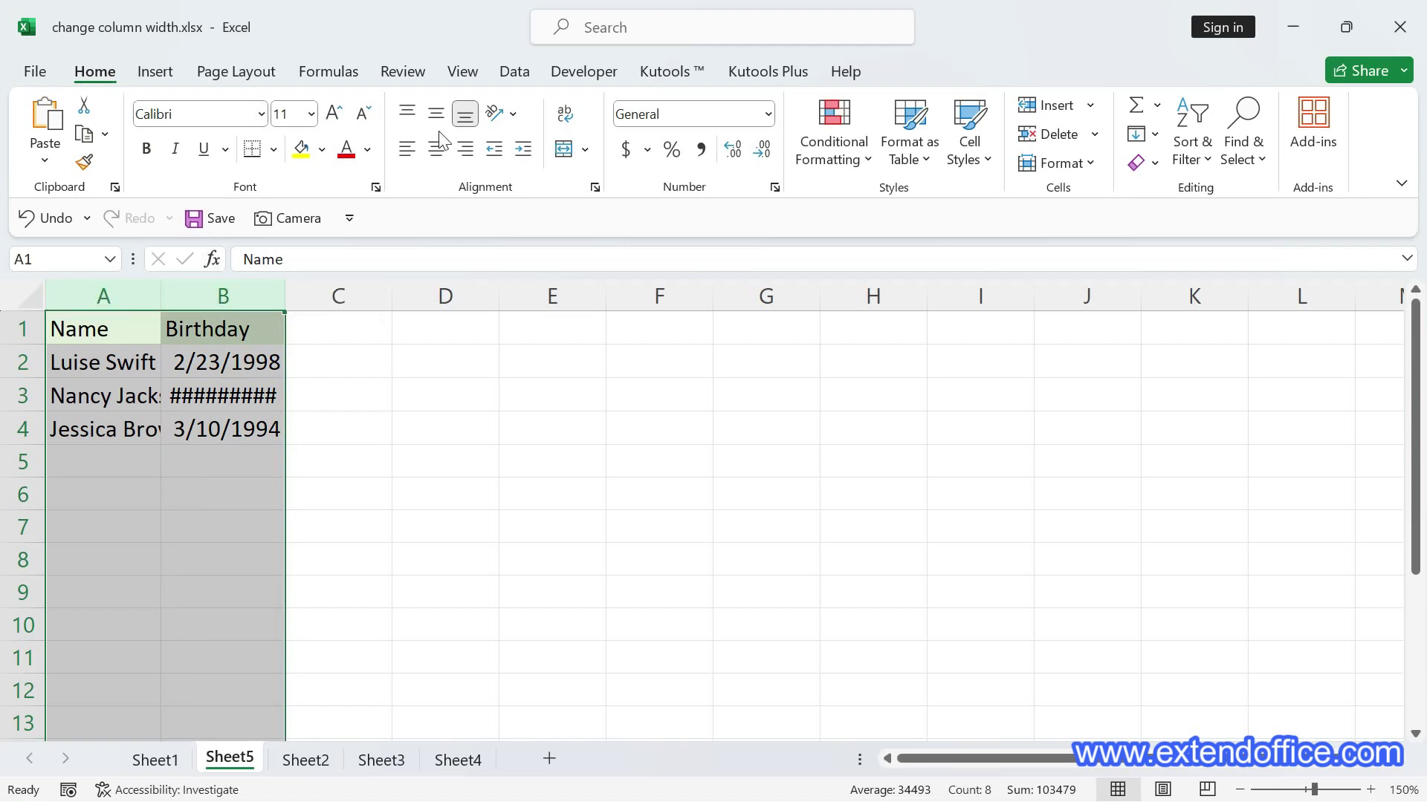
click(1089, 169)
click(1090, 170)
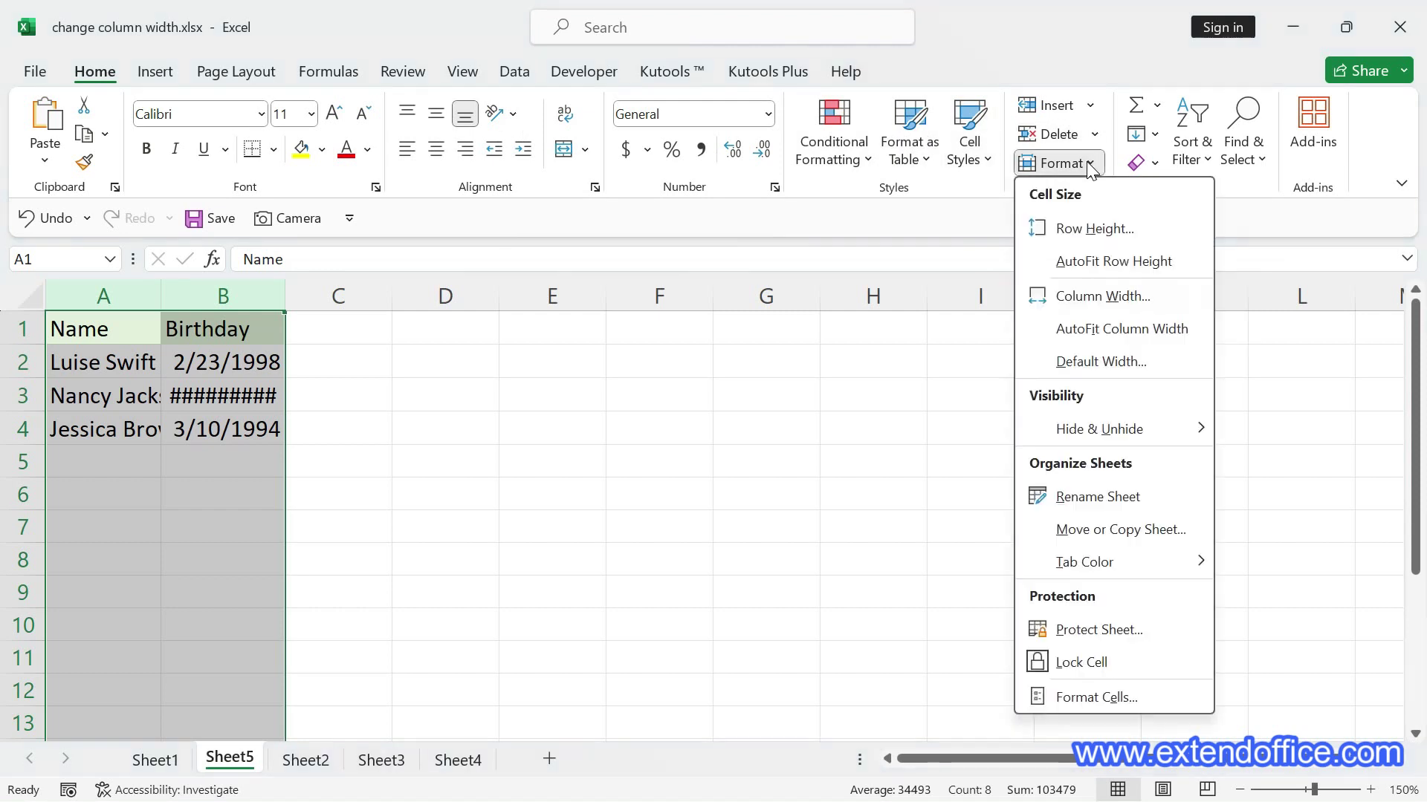
click(1107, 295)
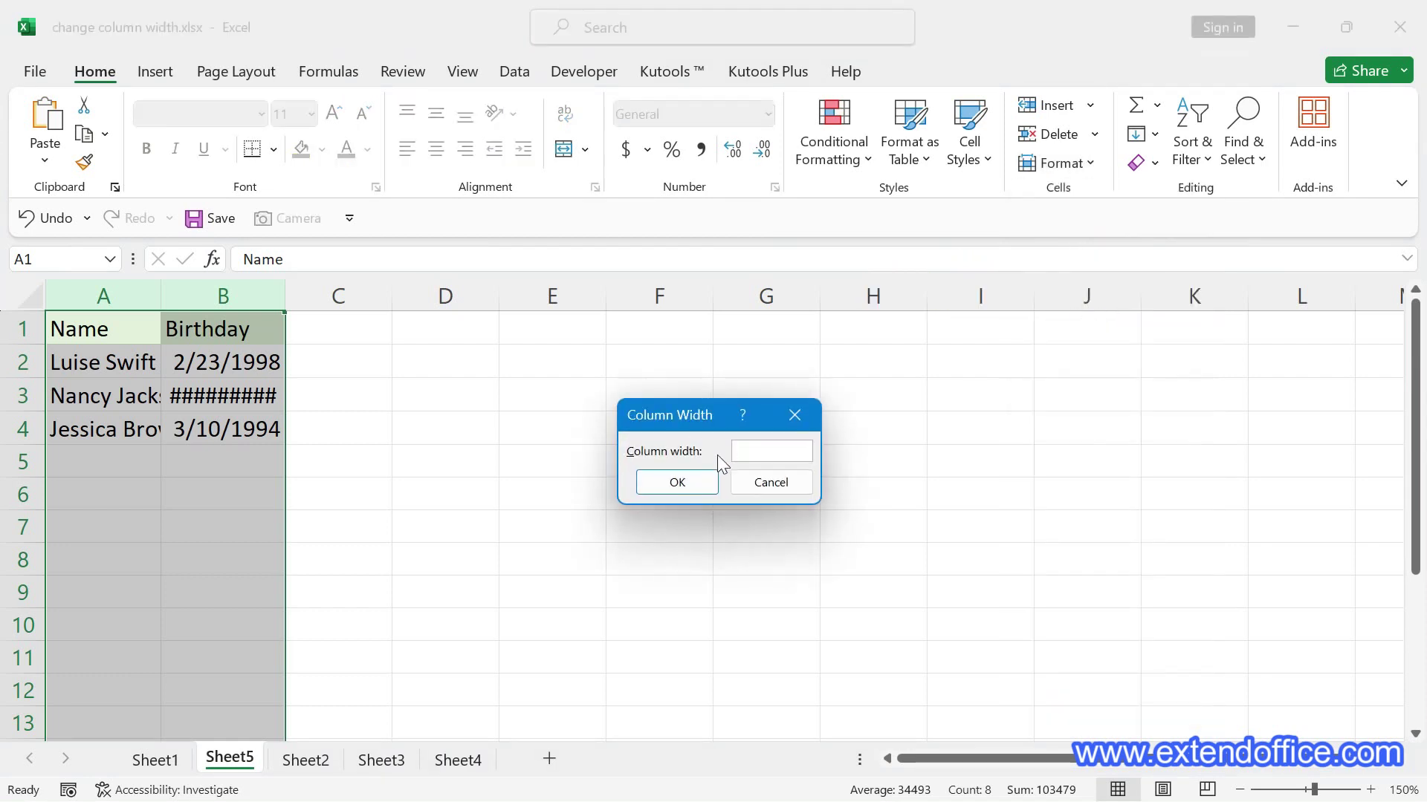
click(791, 416)
Set the column width of columns A and B to 19
right_click(246, 361)
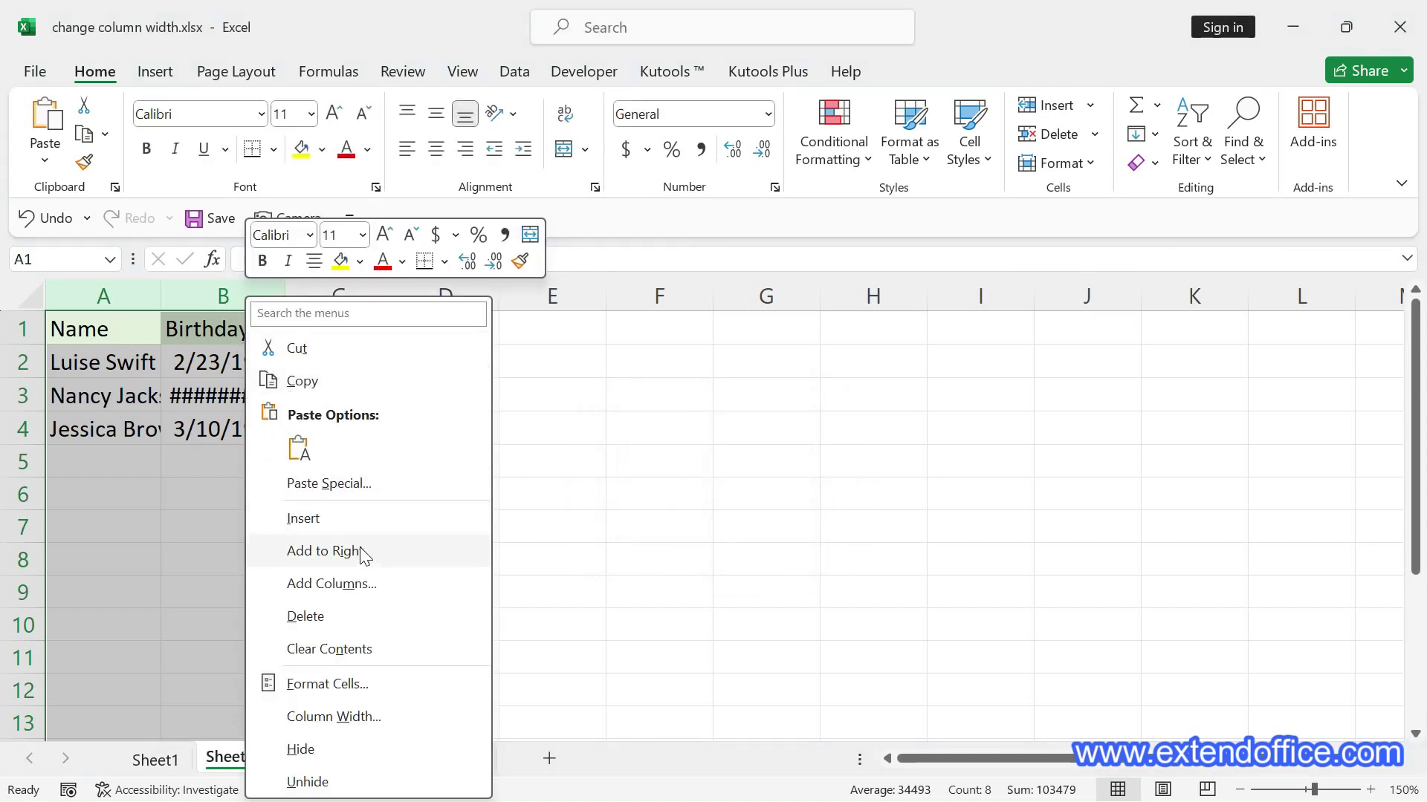
click(392, 717)
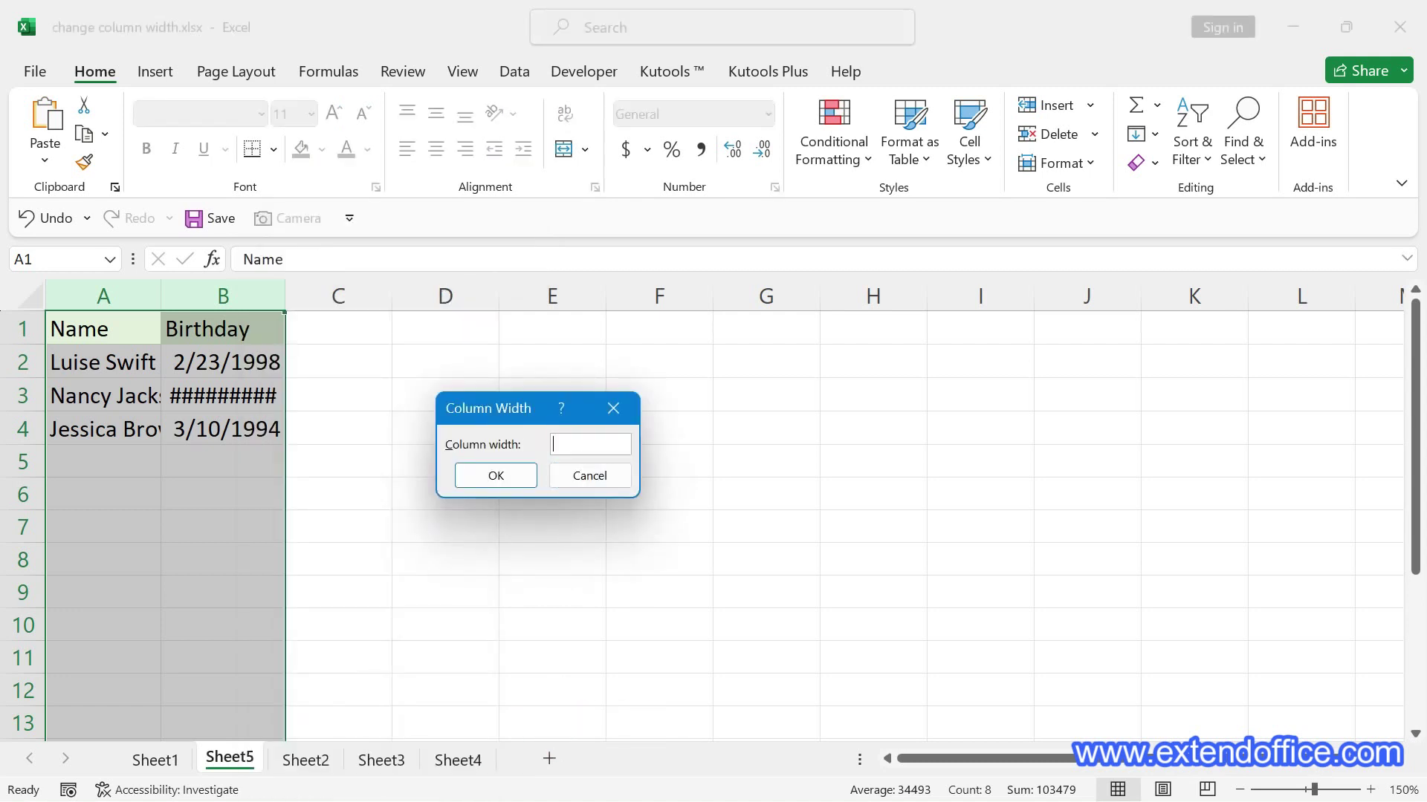
text(19)
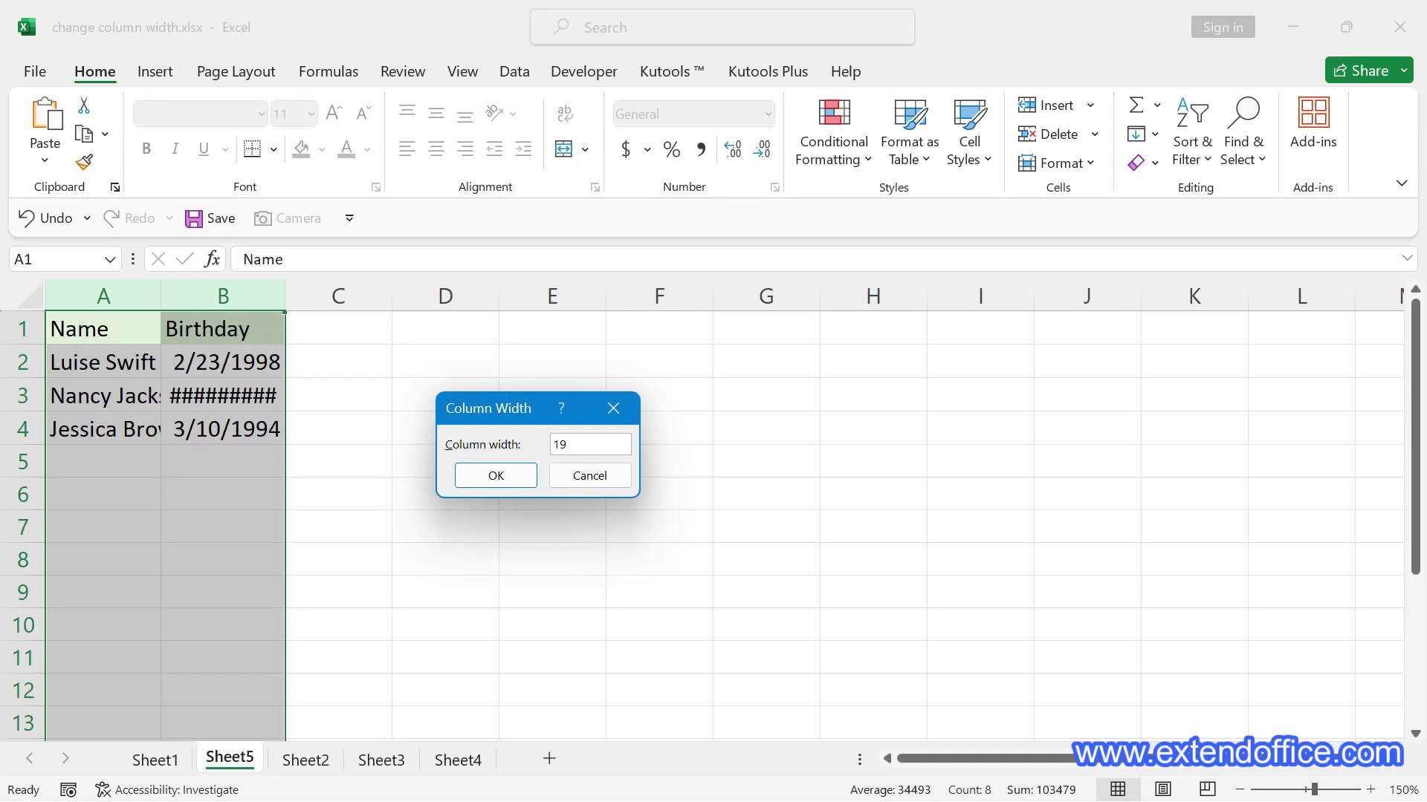
click(488, 475)
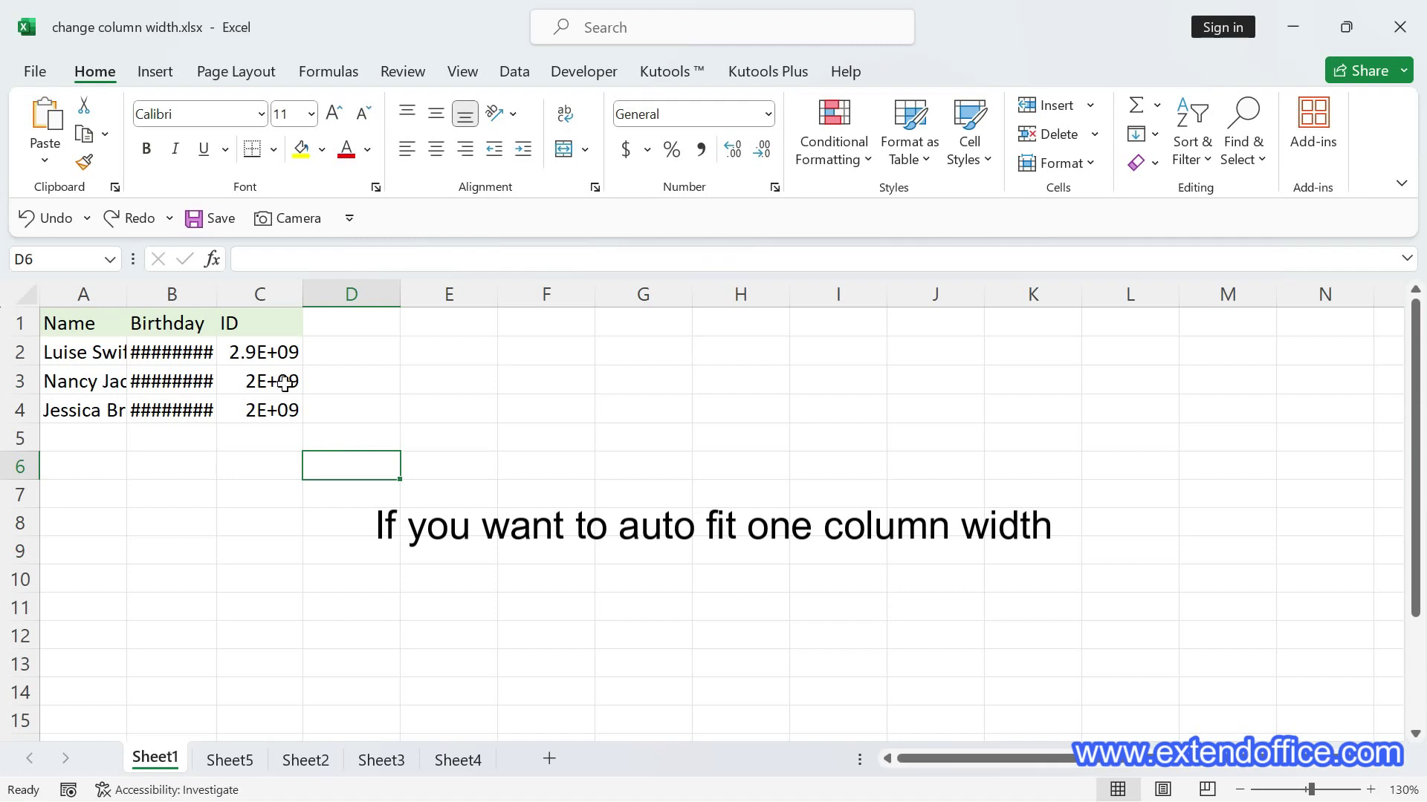
click(249, 286)
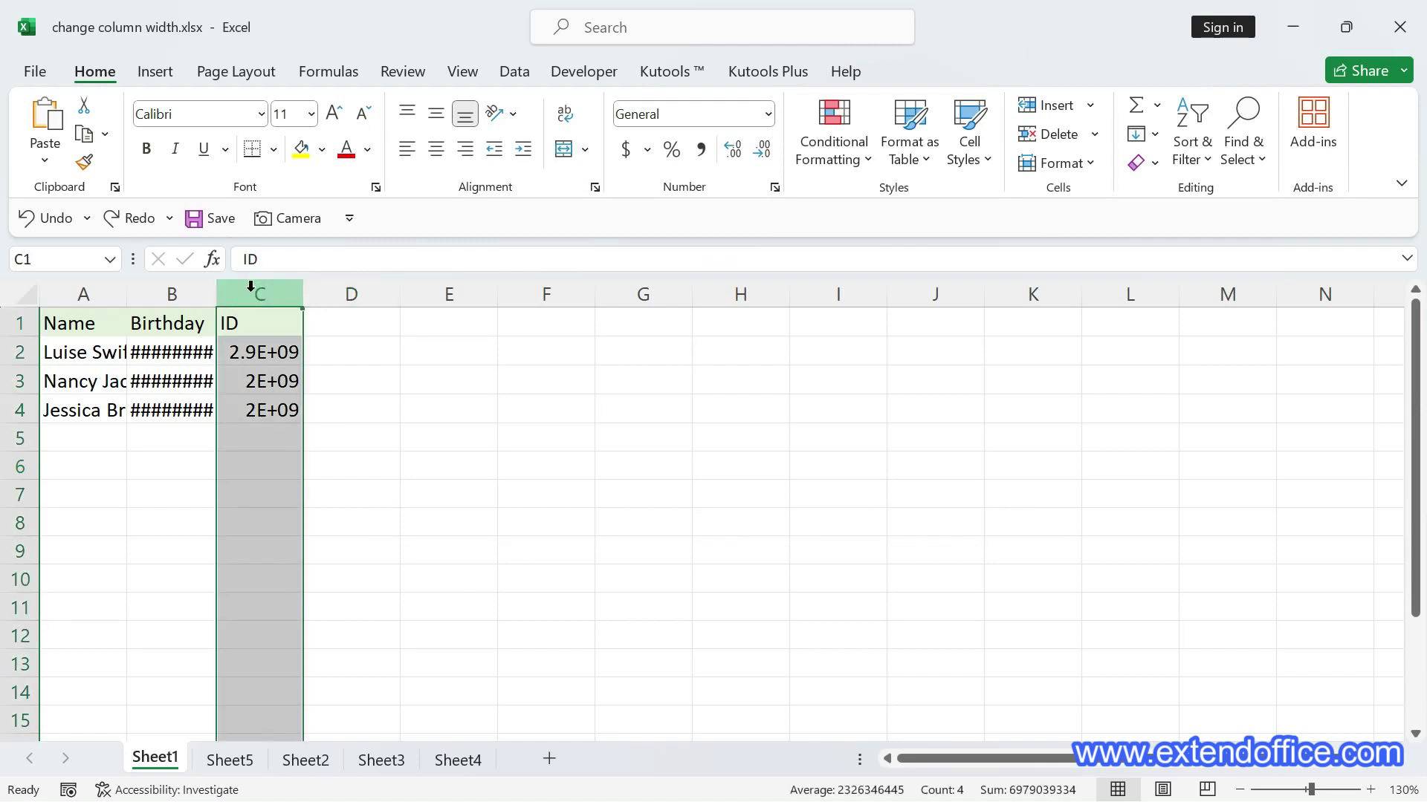
double_click(301, 297)
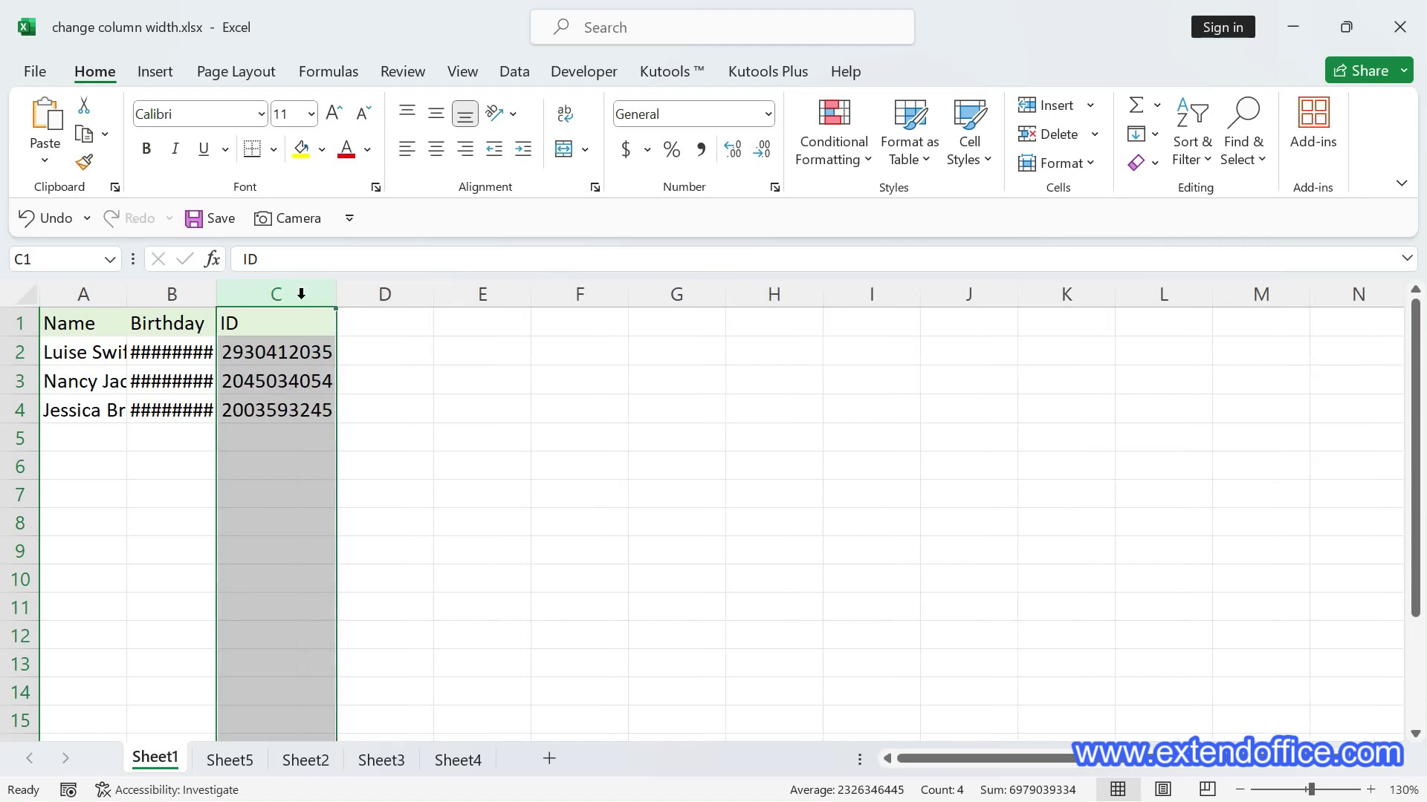
key(ctrl+z)
click(365, 466)
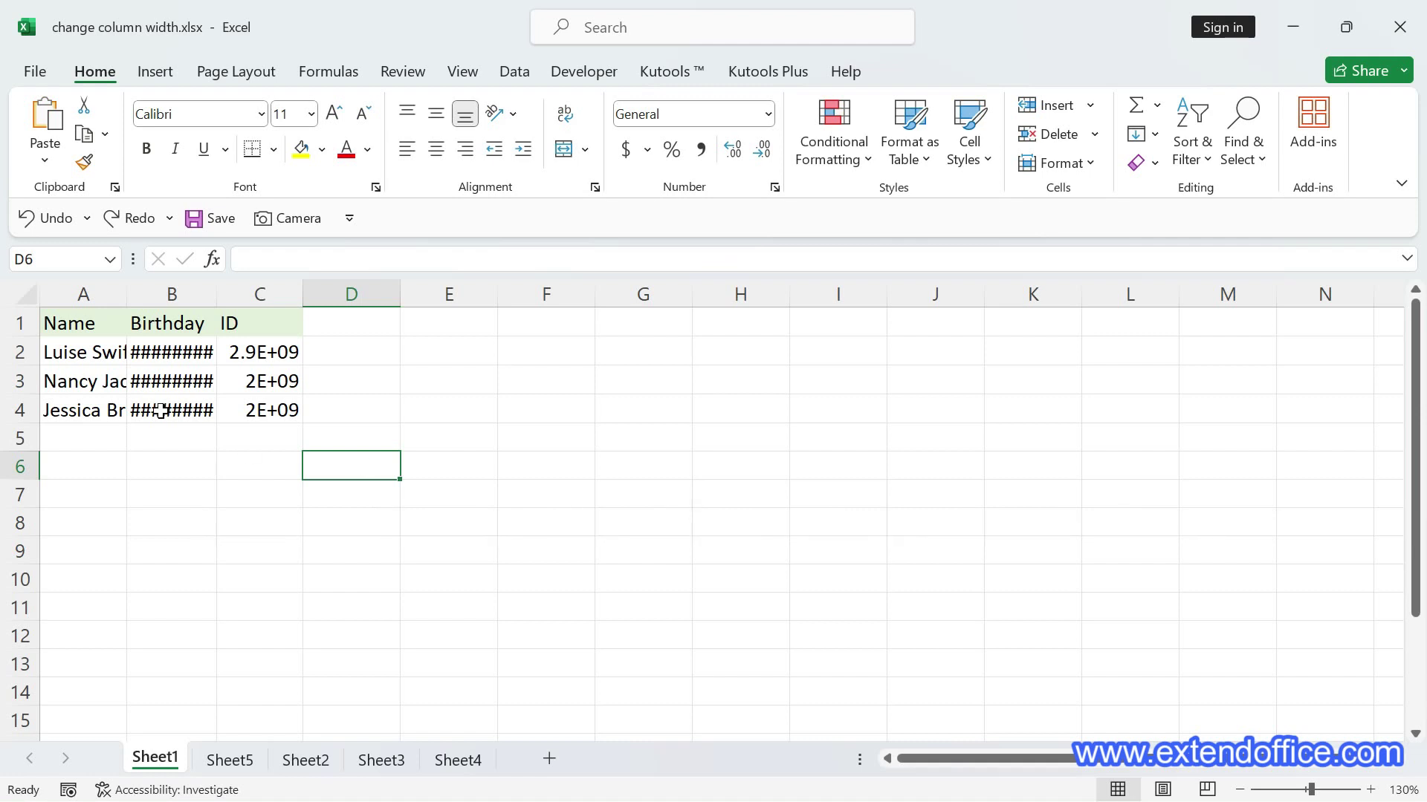
click(97, 286)
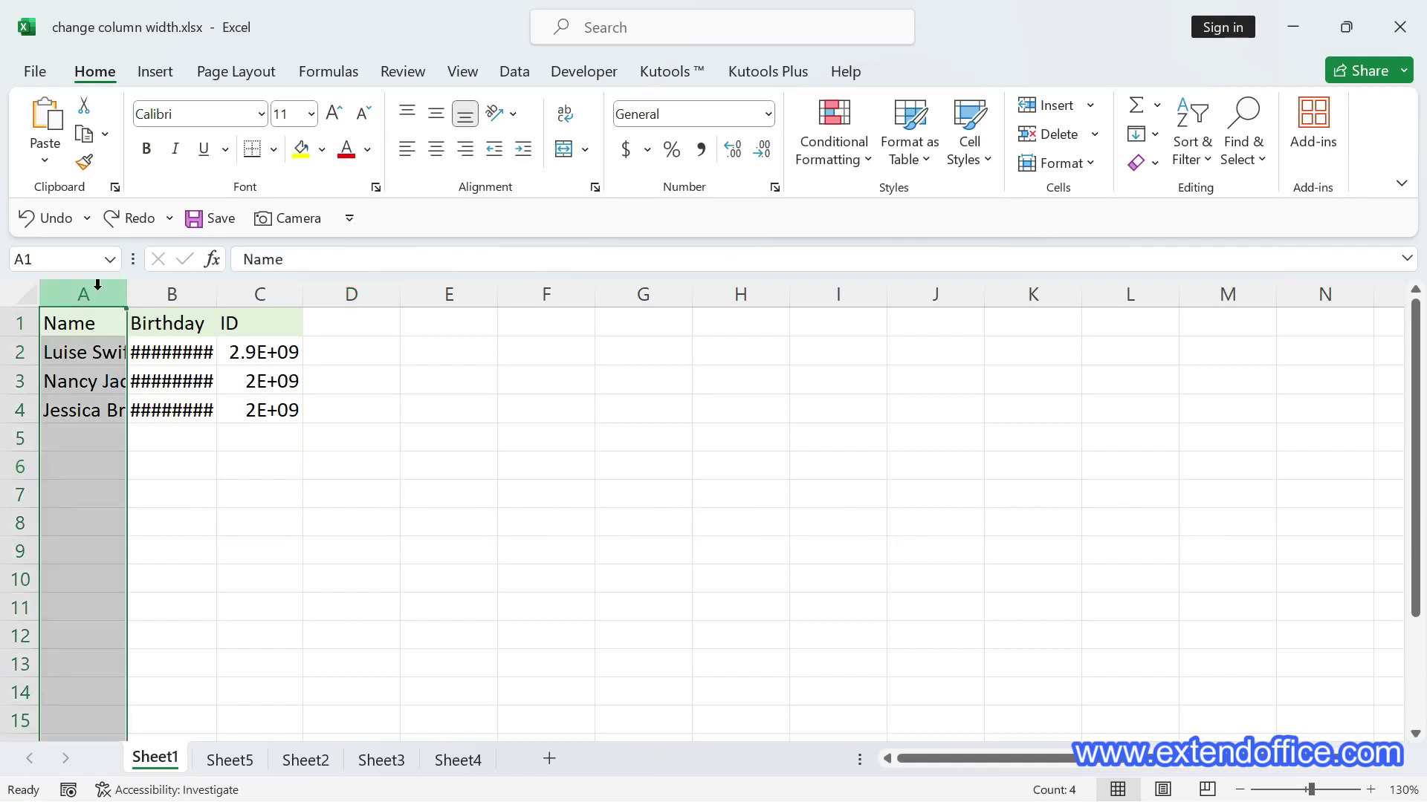
drag(98, 287, 177, 293)
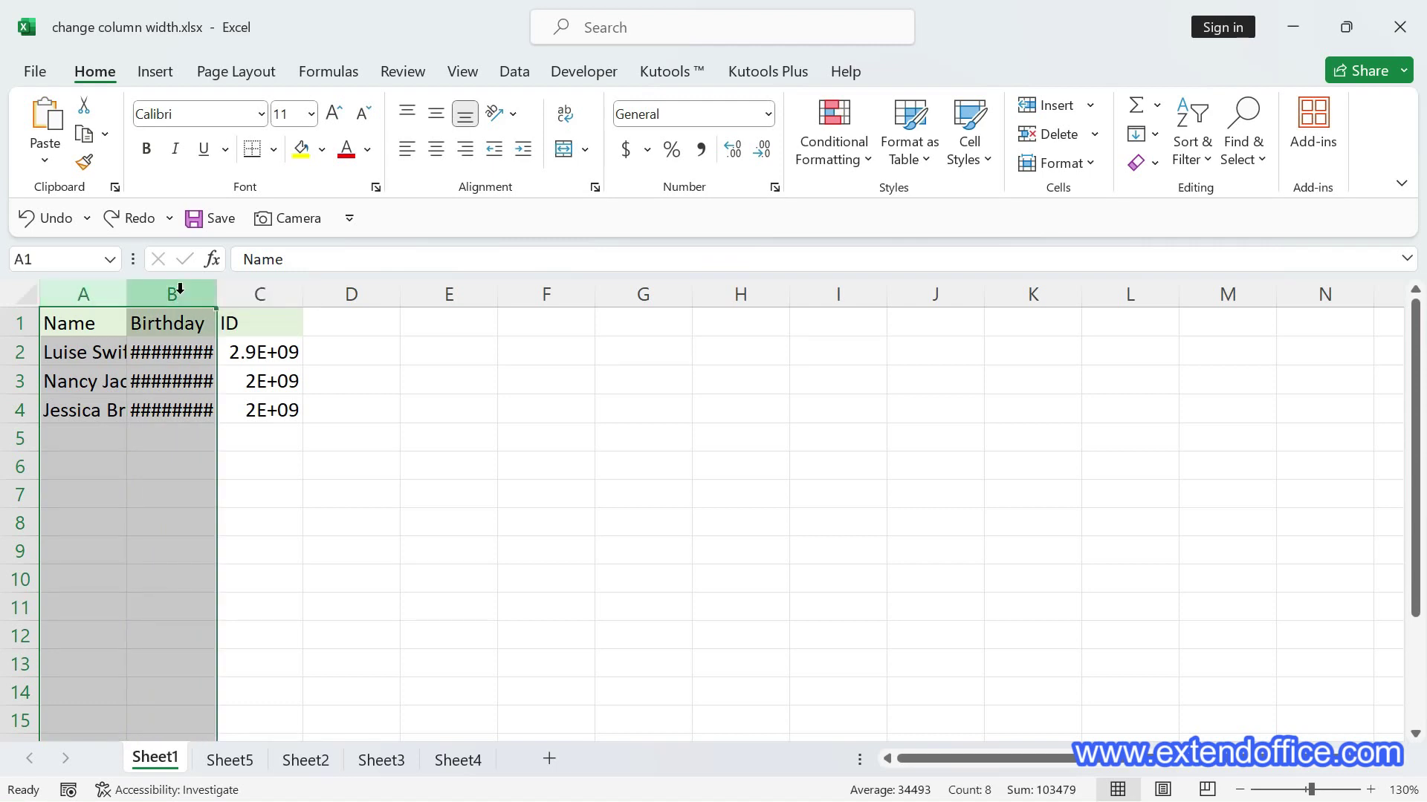
double_click(217, 298)
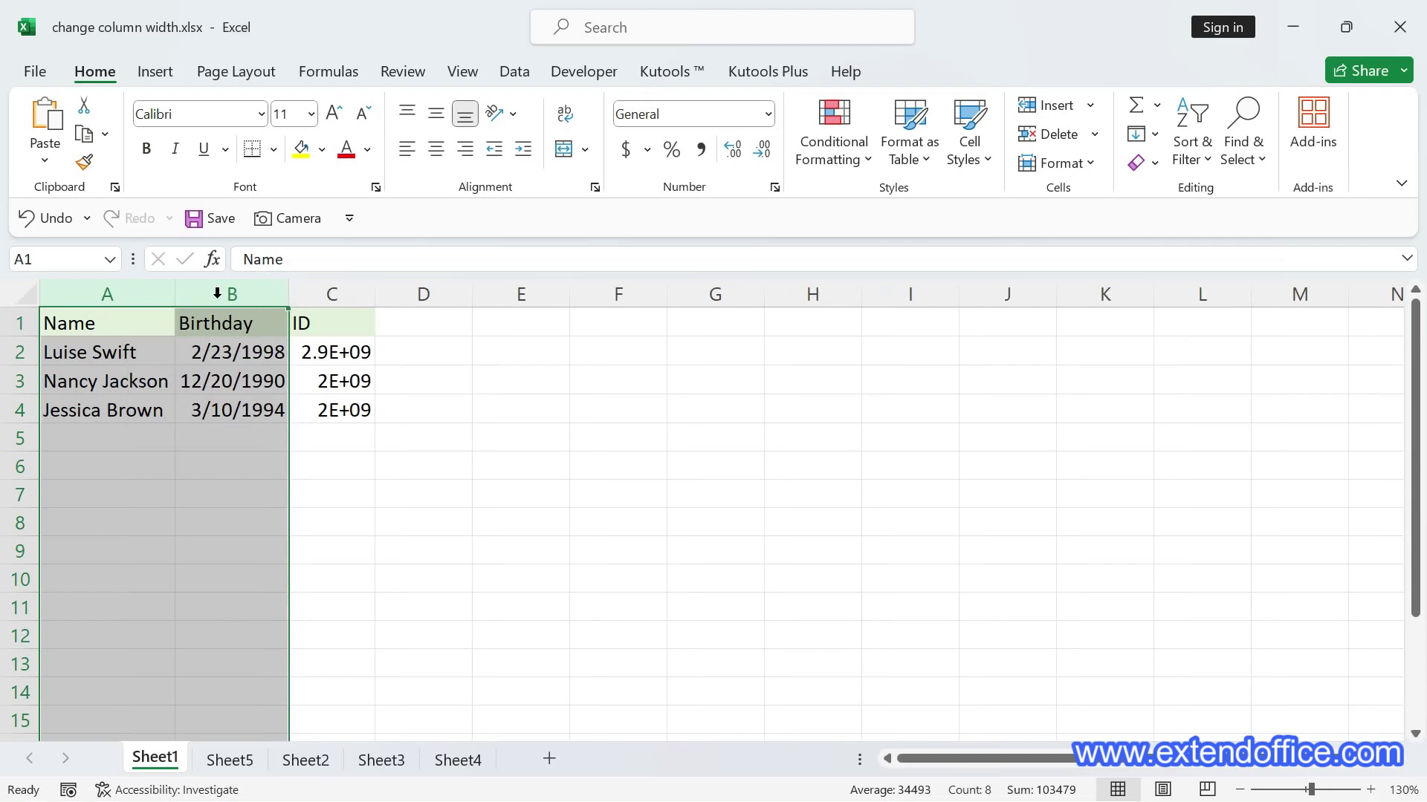
key(ctrl+z)
click(337, 465)
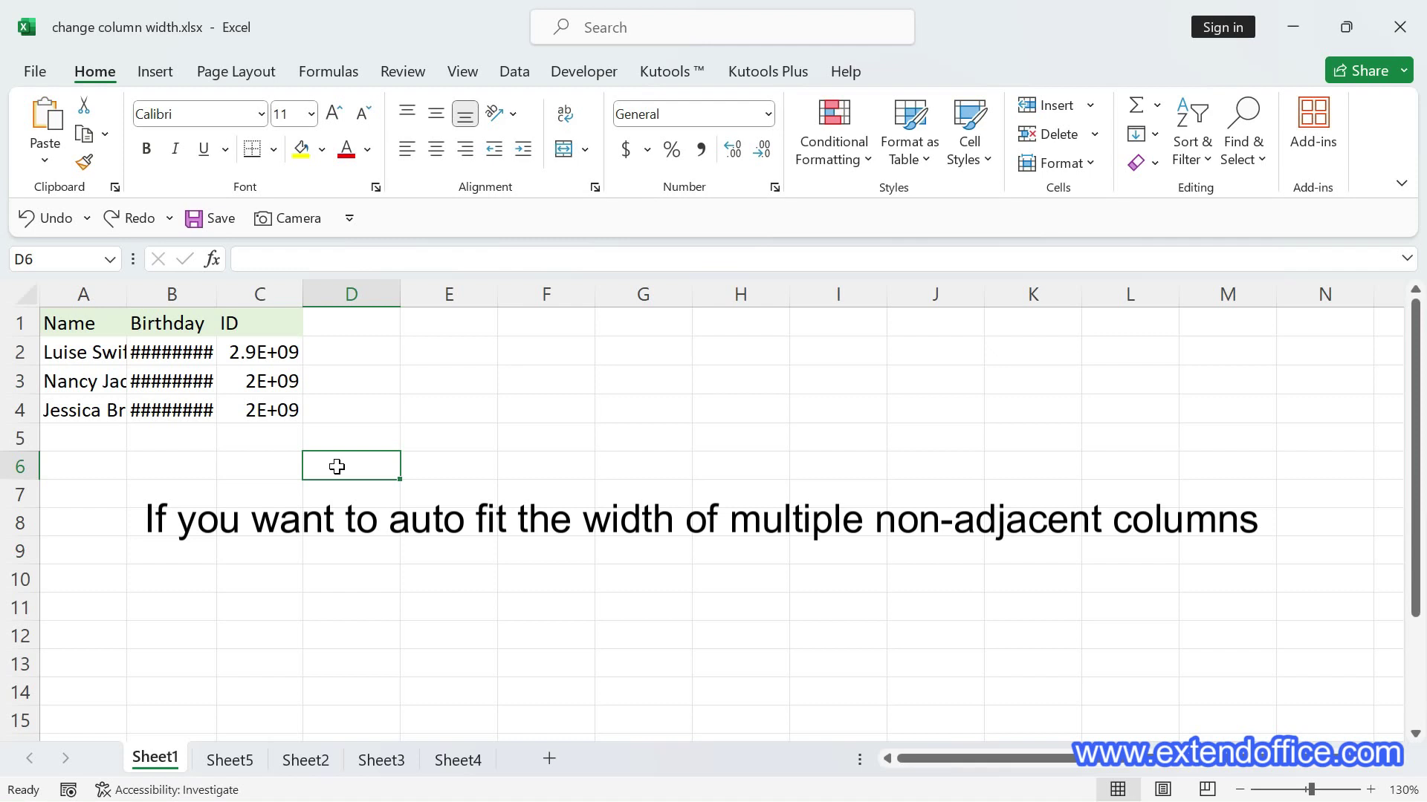
AutoFit the Name and ID columns A and C together to show full names and IDs
click(93, 280)
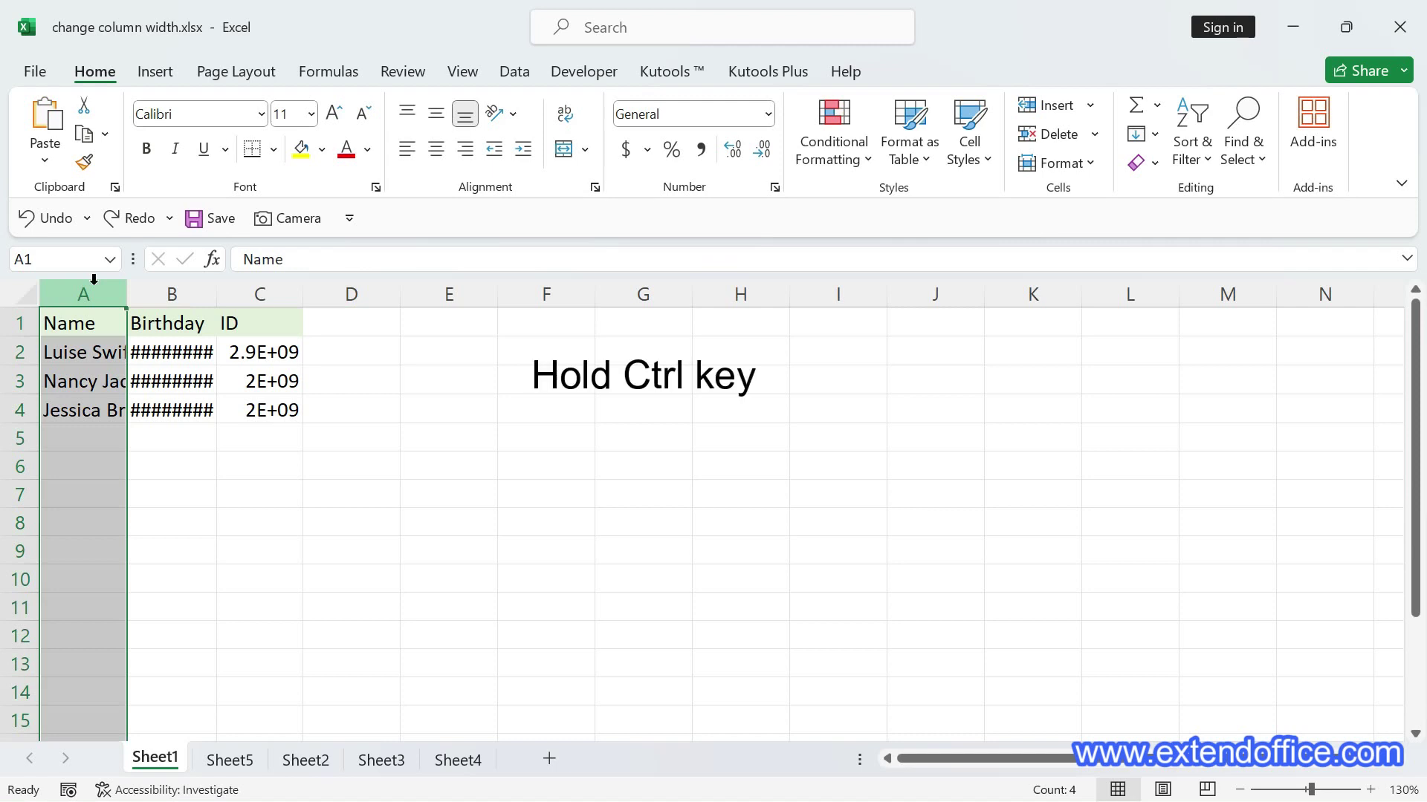
ctrl+click(279, 285)
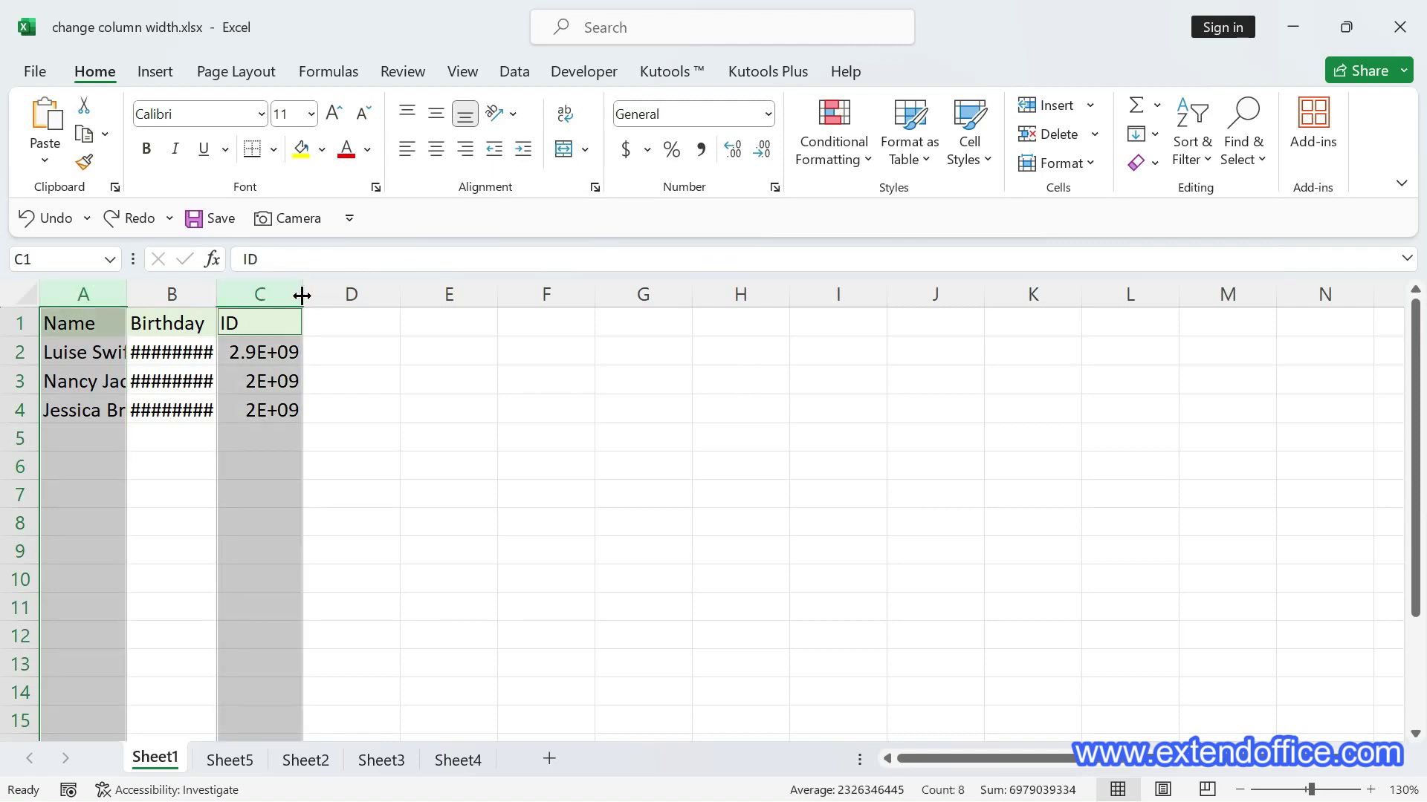
double_click(301, 296)
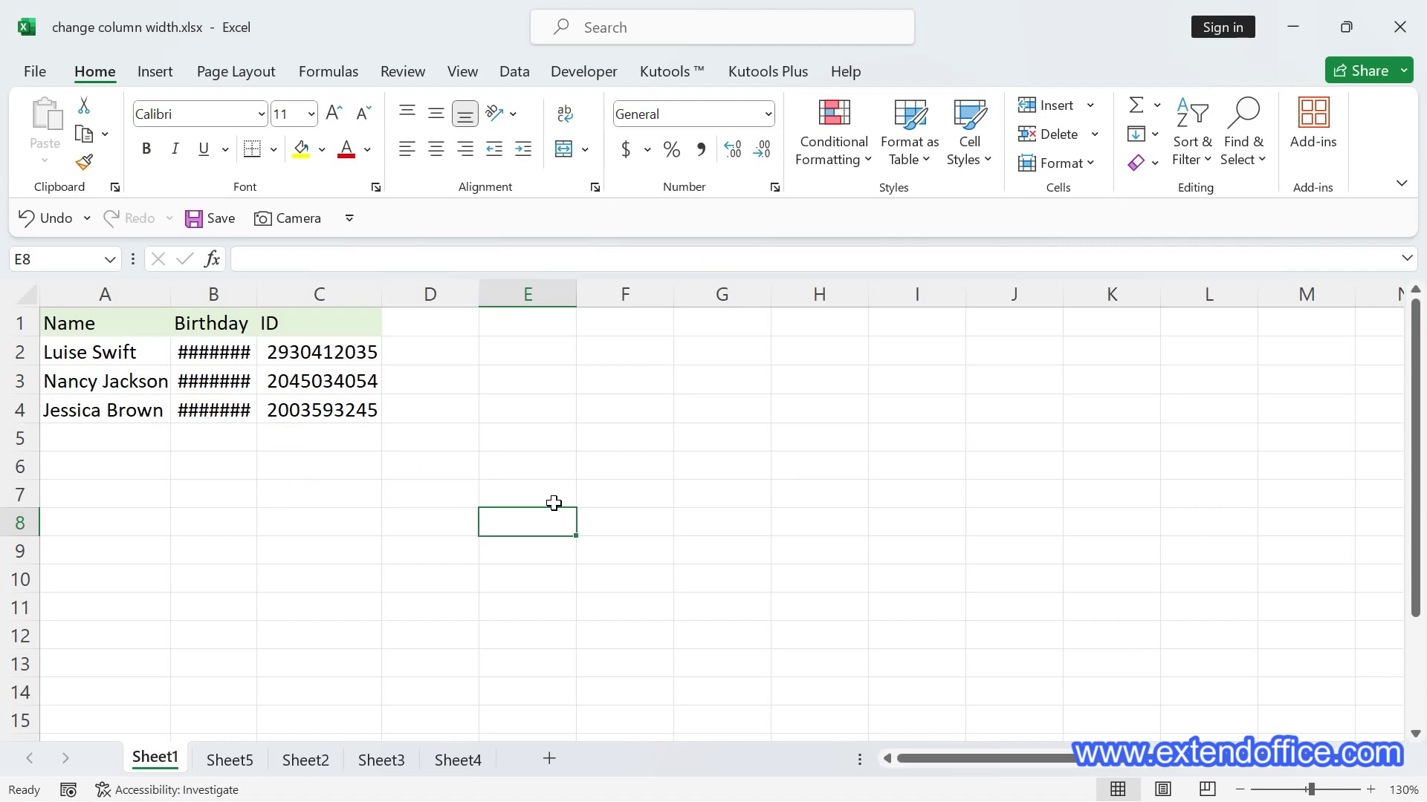
click(332, 364)
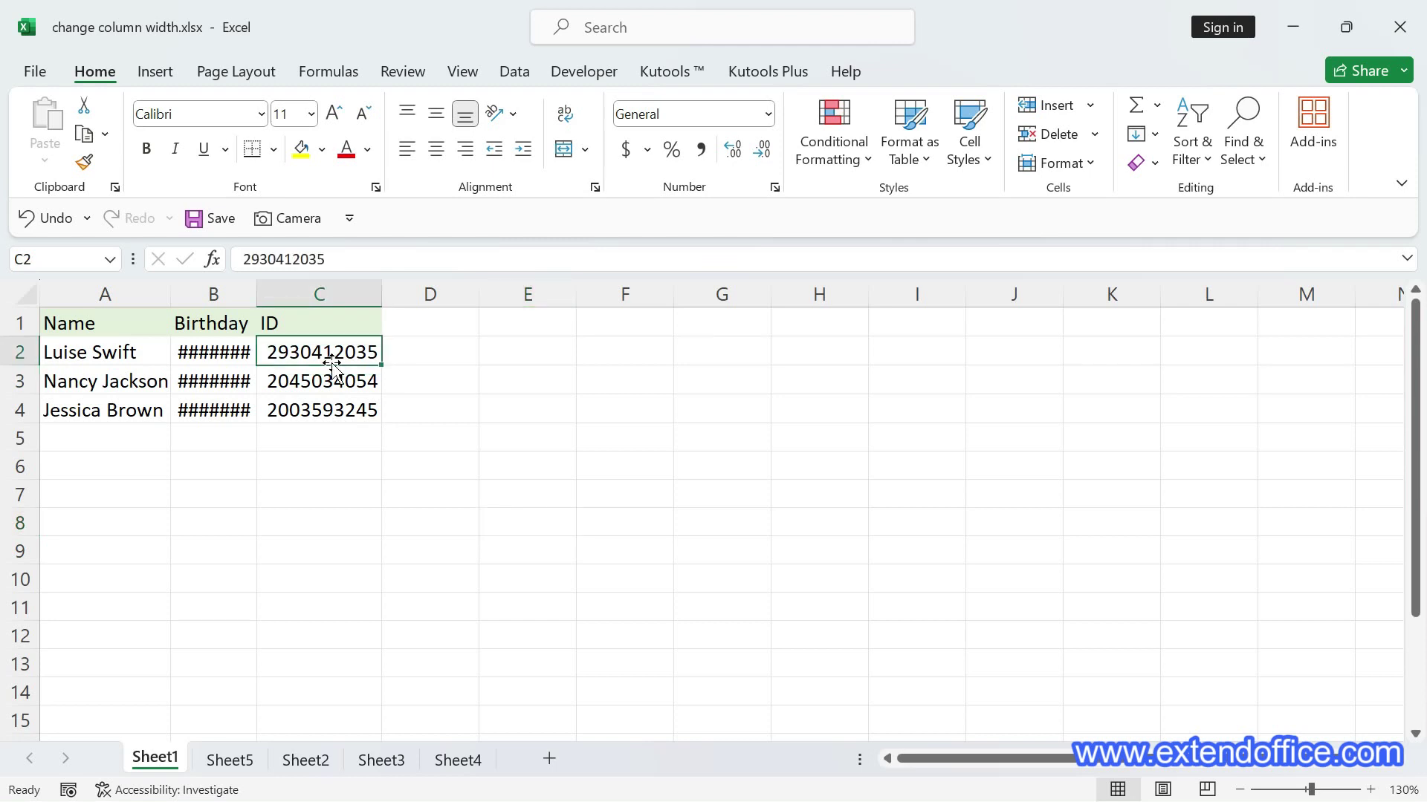
Copy C2 and Paste Special only its column width onto Birthday cell B2
key(ctrl+c)
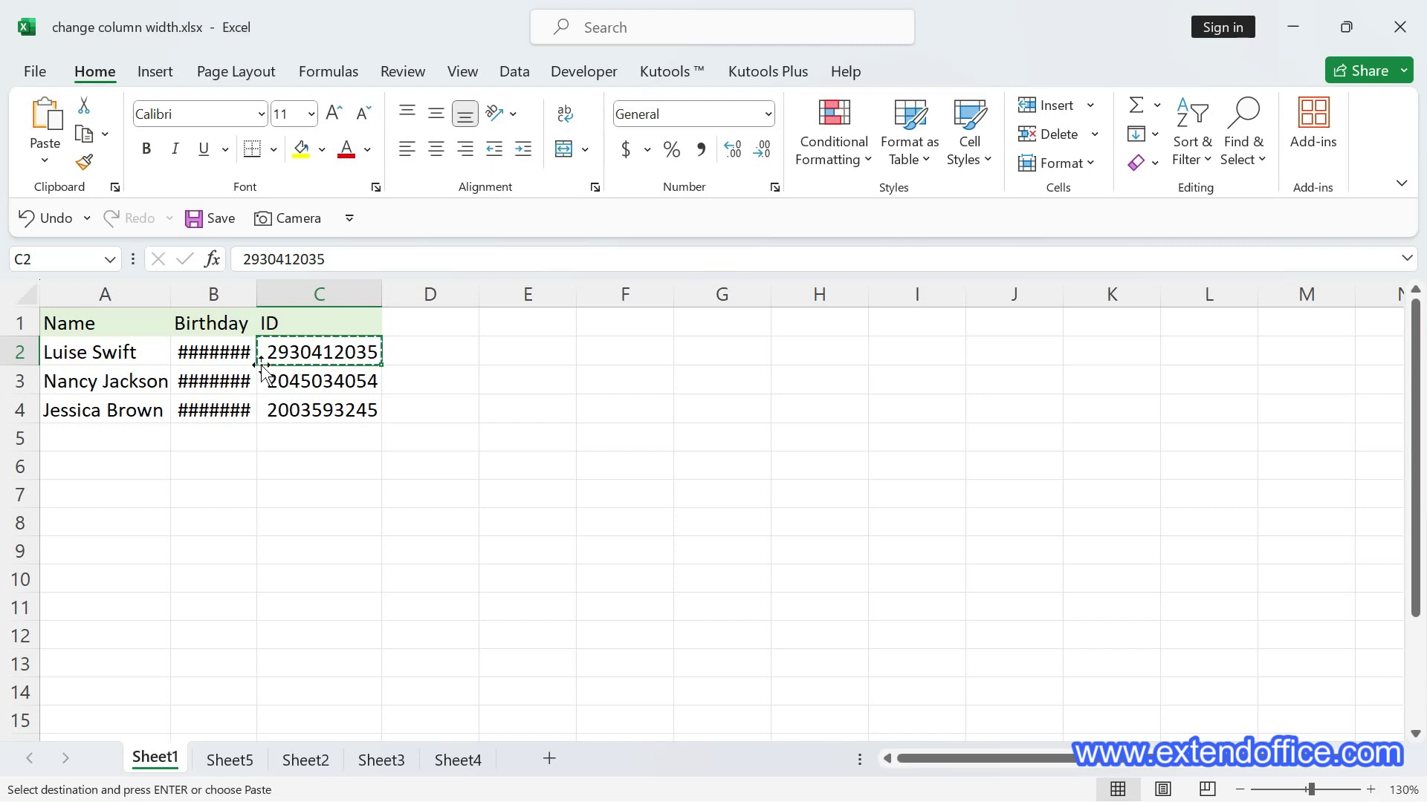
click(214, 354)
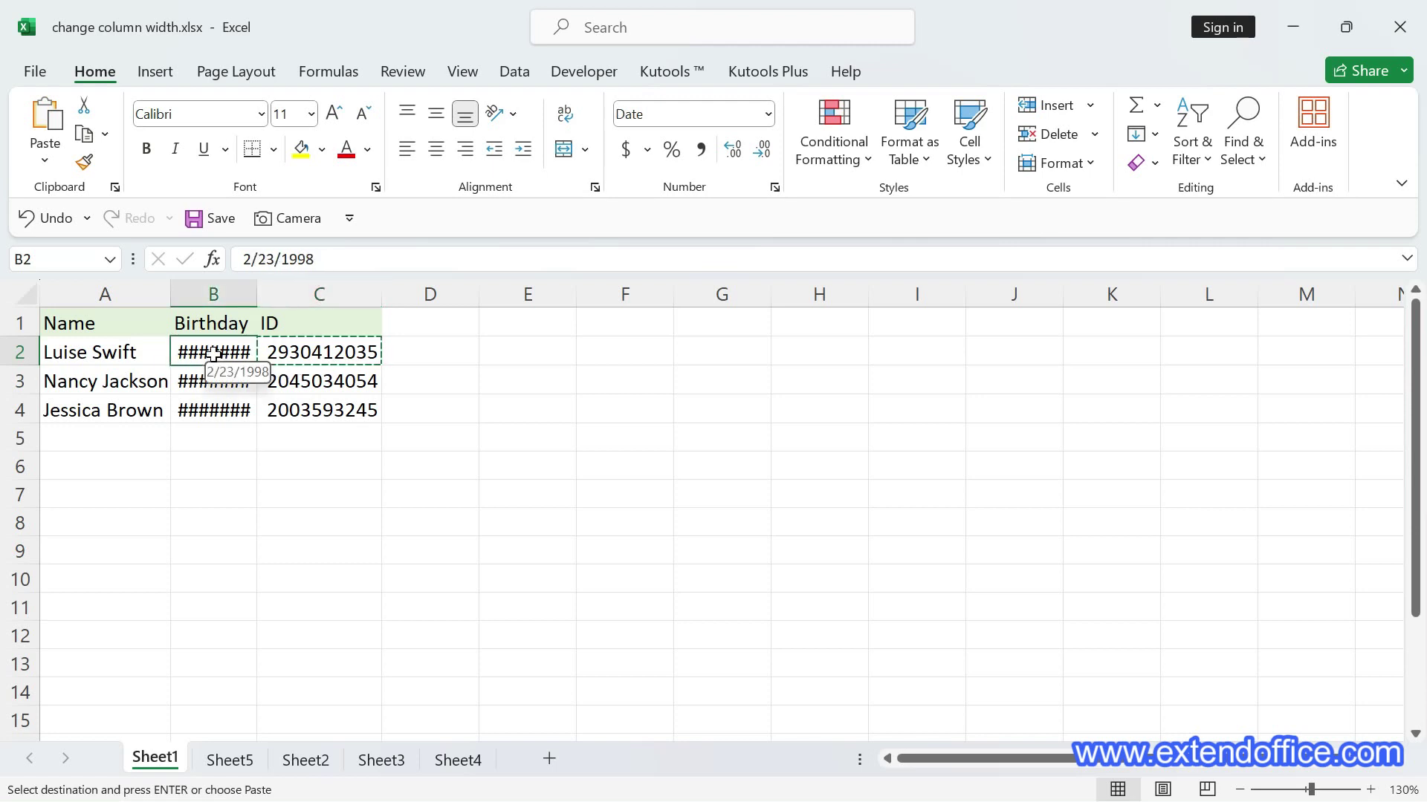
right_click(215, 353)
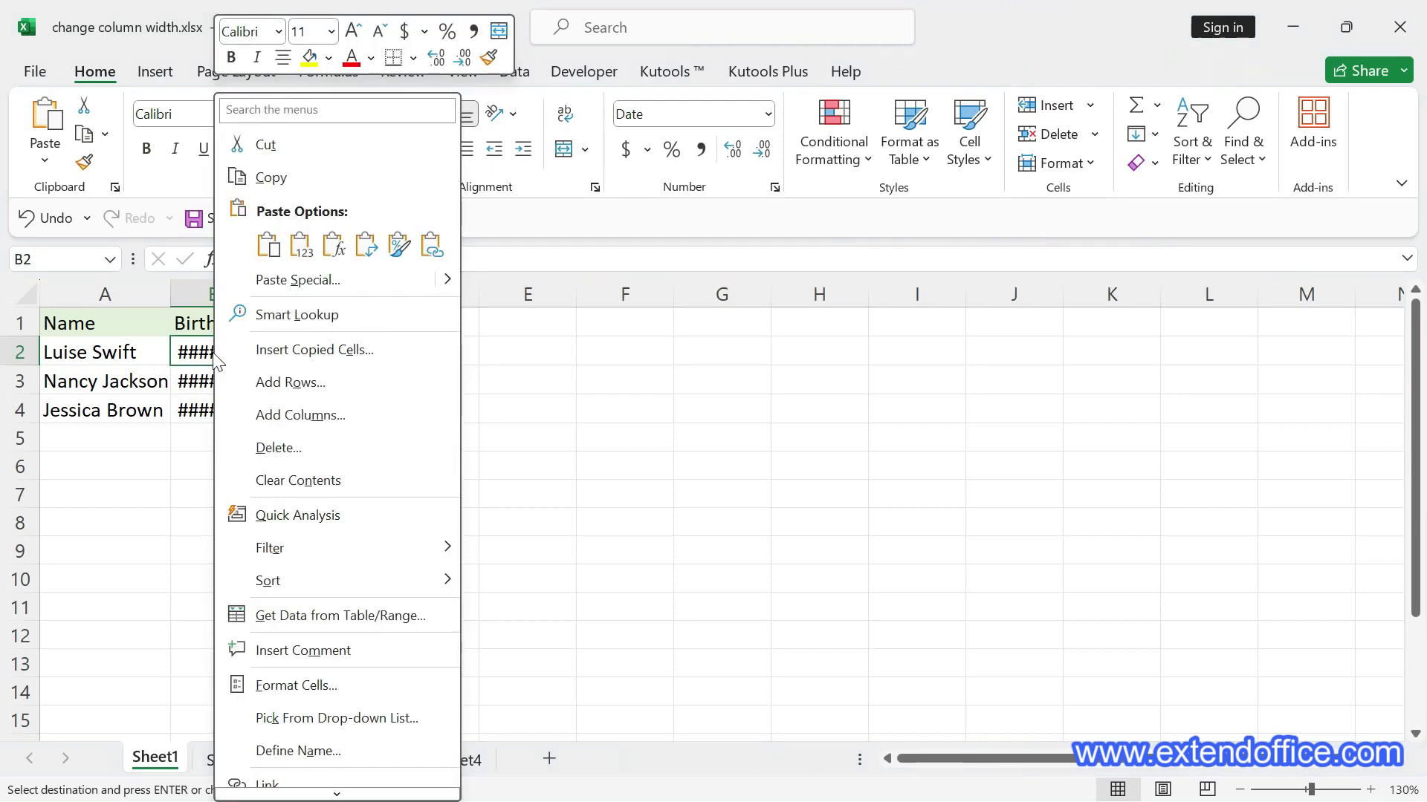
click(329, 287)
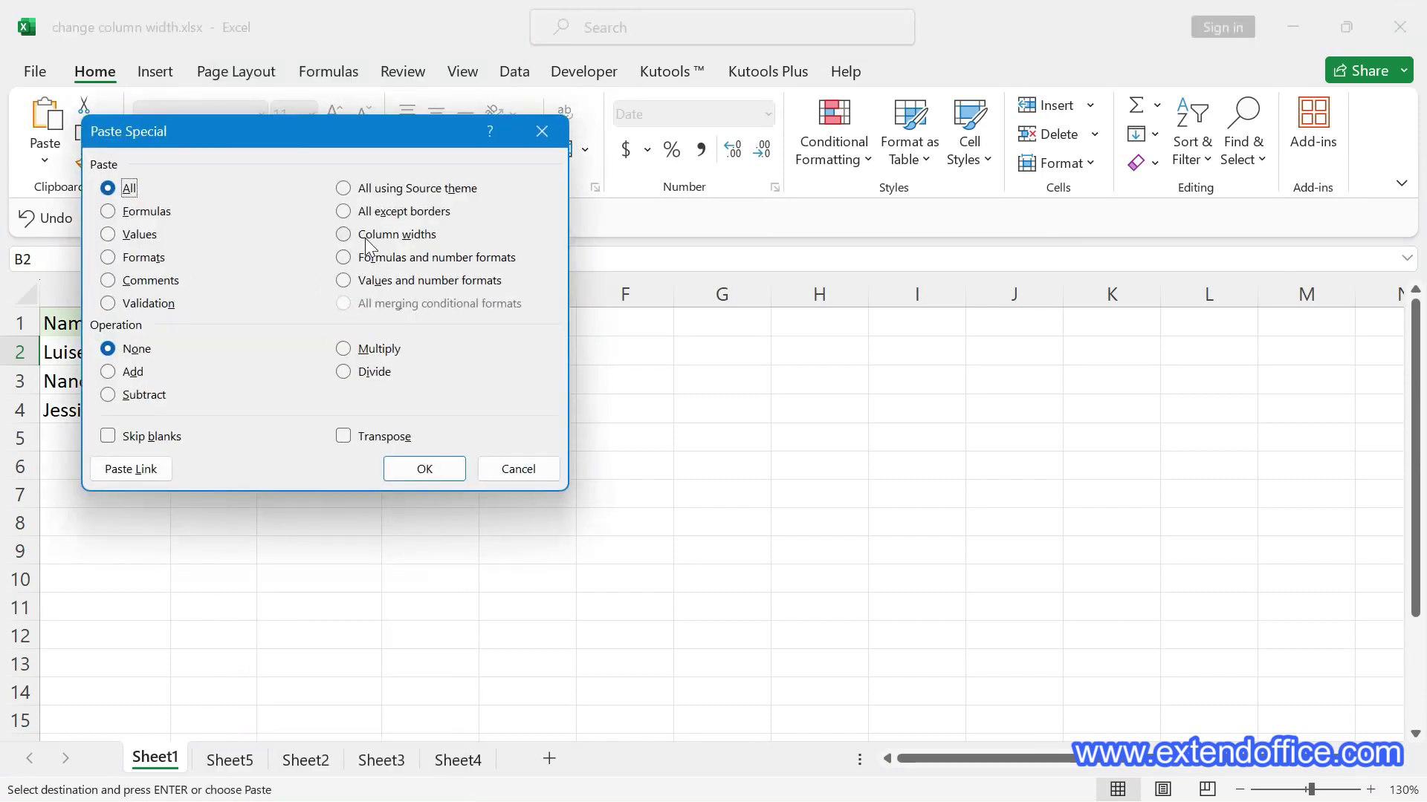
click(364, 239)
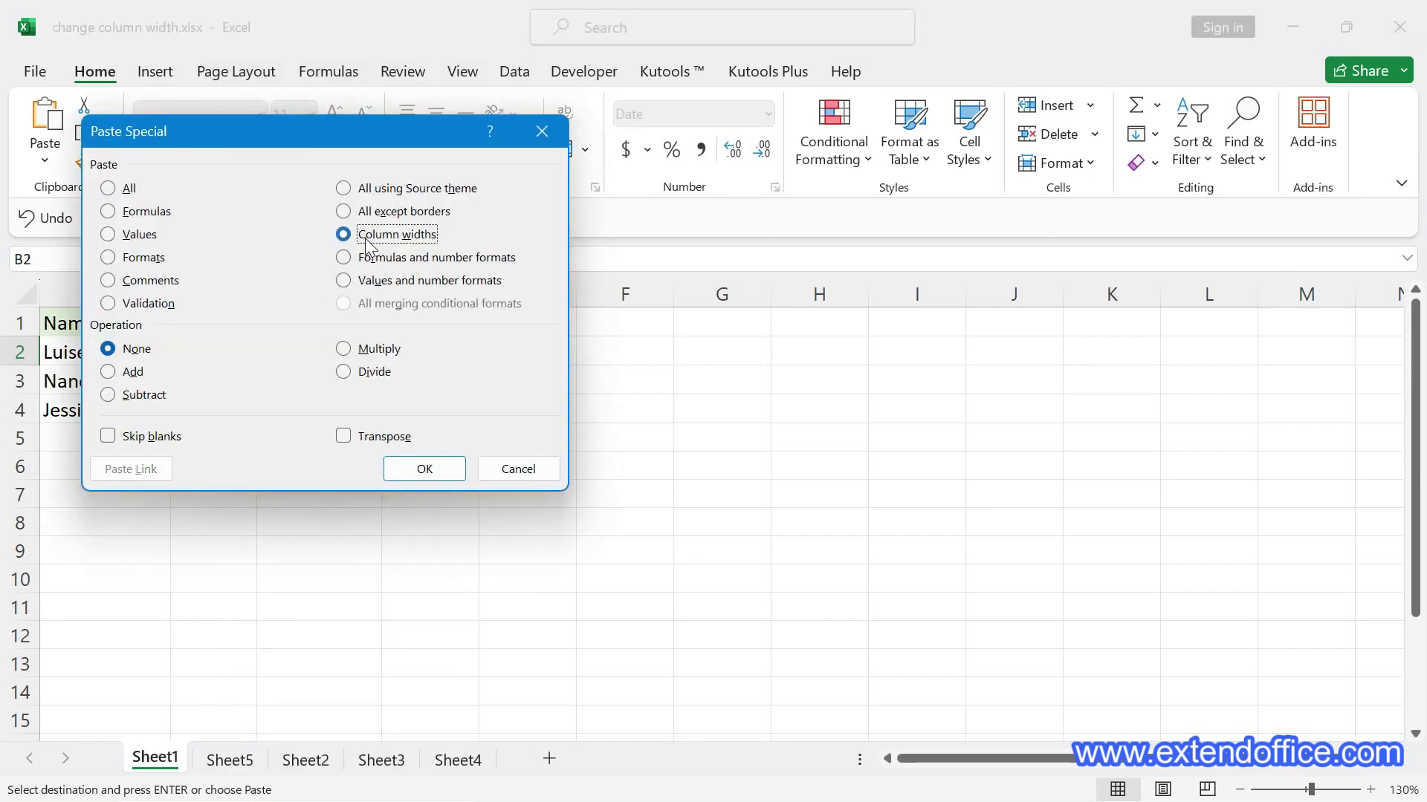
click(430, 471)
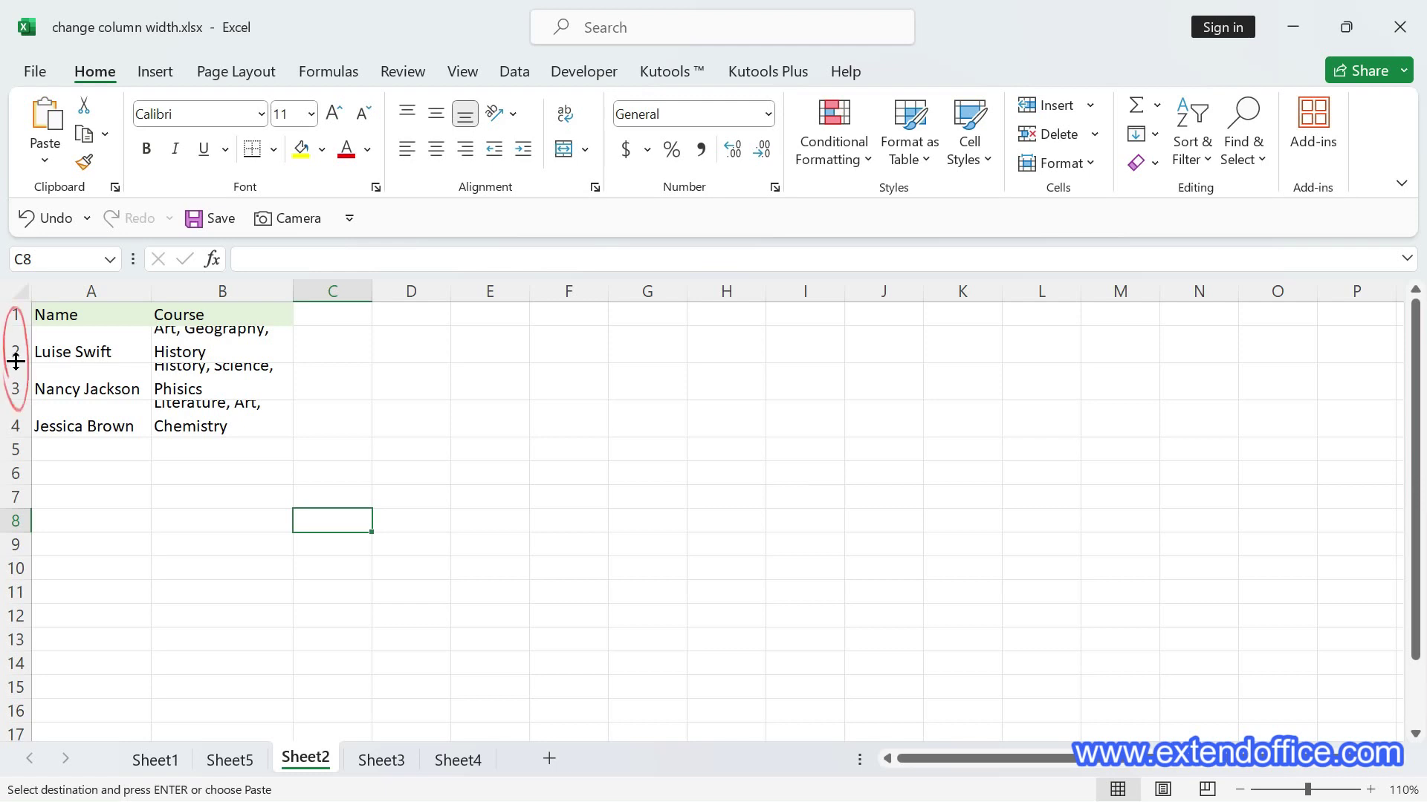
Drag row 2 to about 33 points tall, then select rows 2 to 4
drag(16, 362, 15, 384)
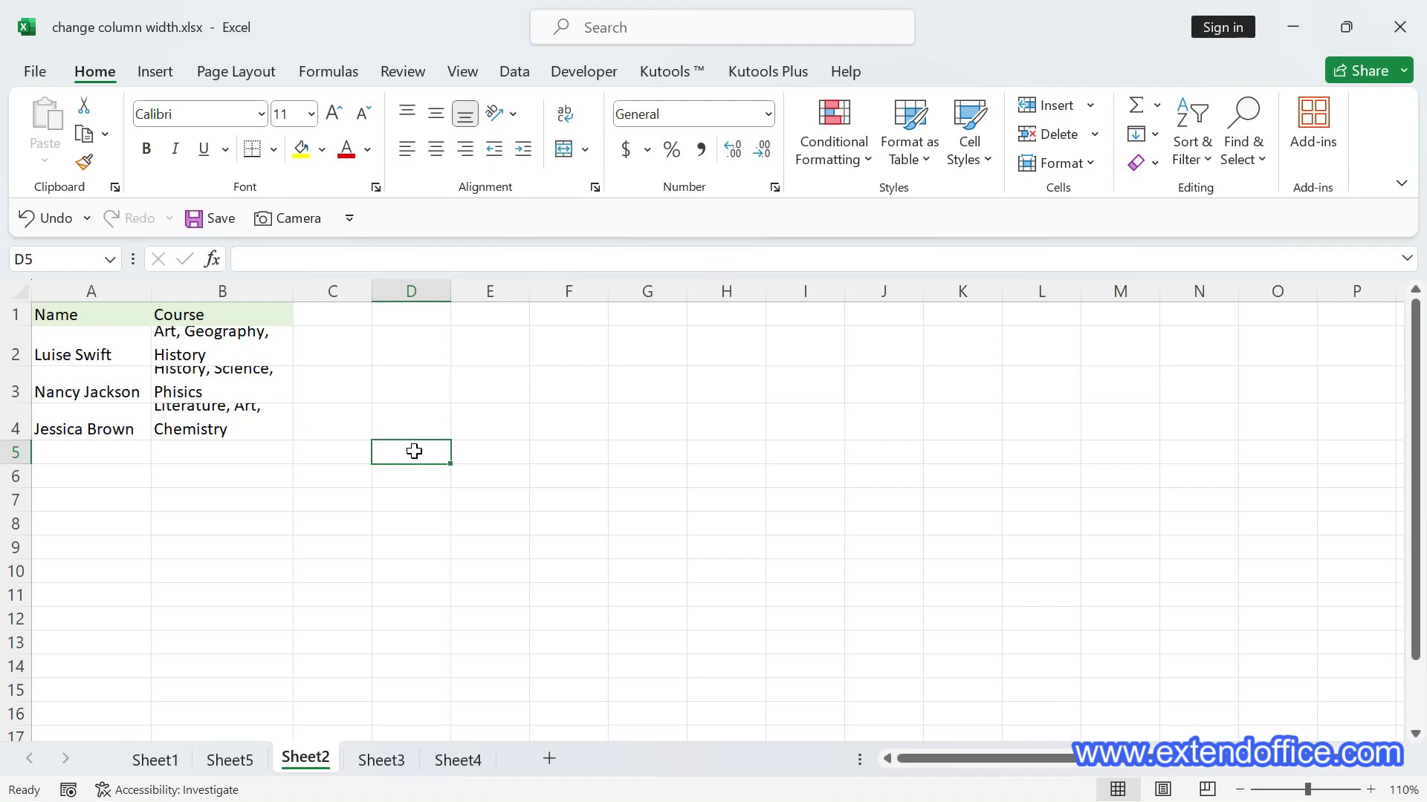
drag(19, 353, 18, 425)
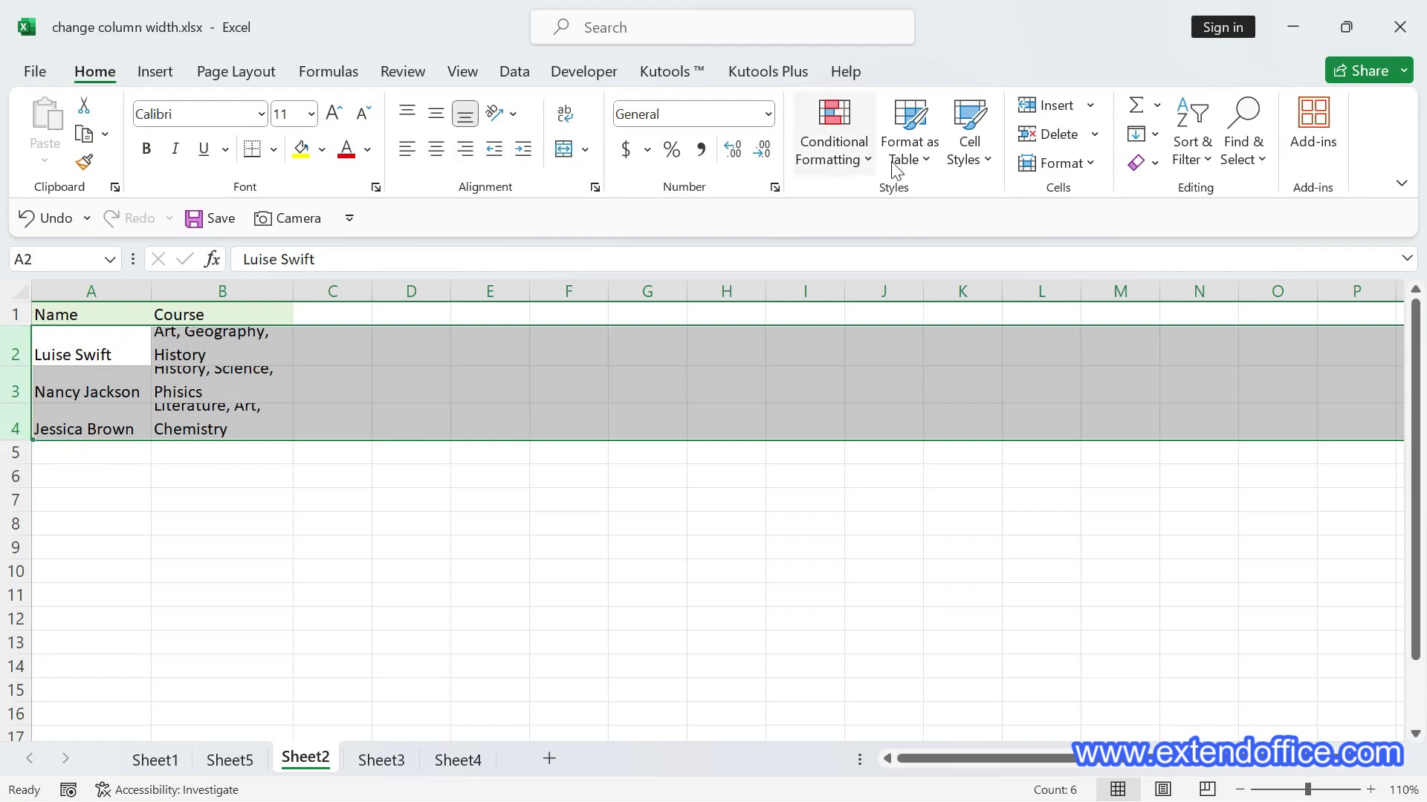
Give the selected rows 2–4 a row height of 30
click(1096, 165)
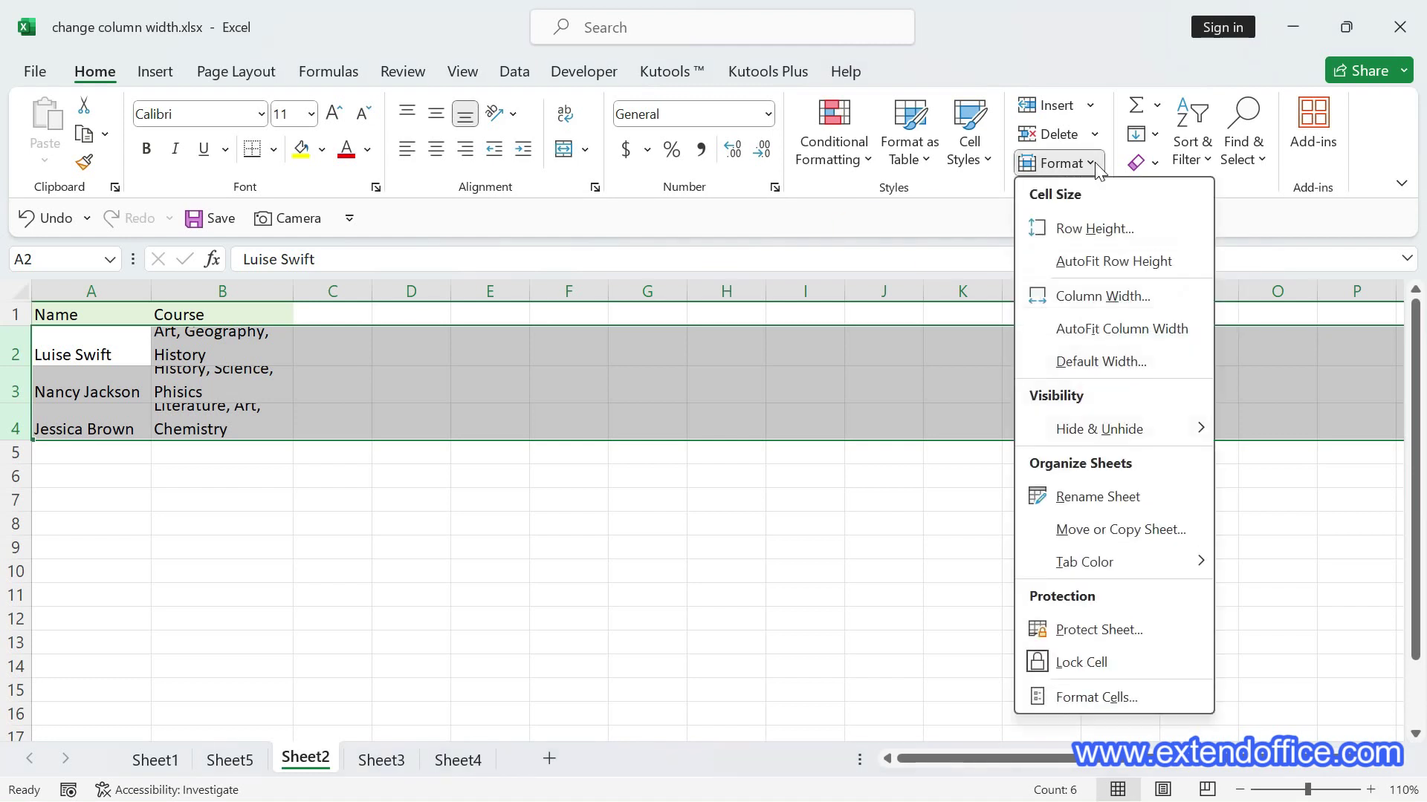
click(1095, 229)
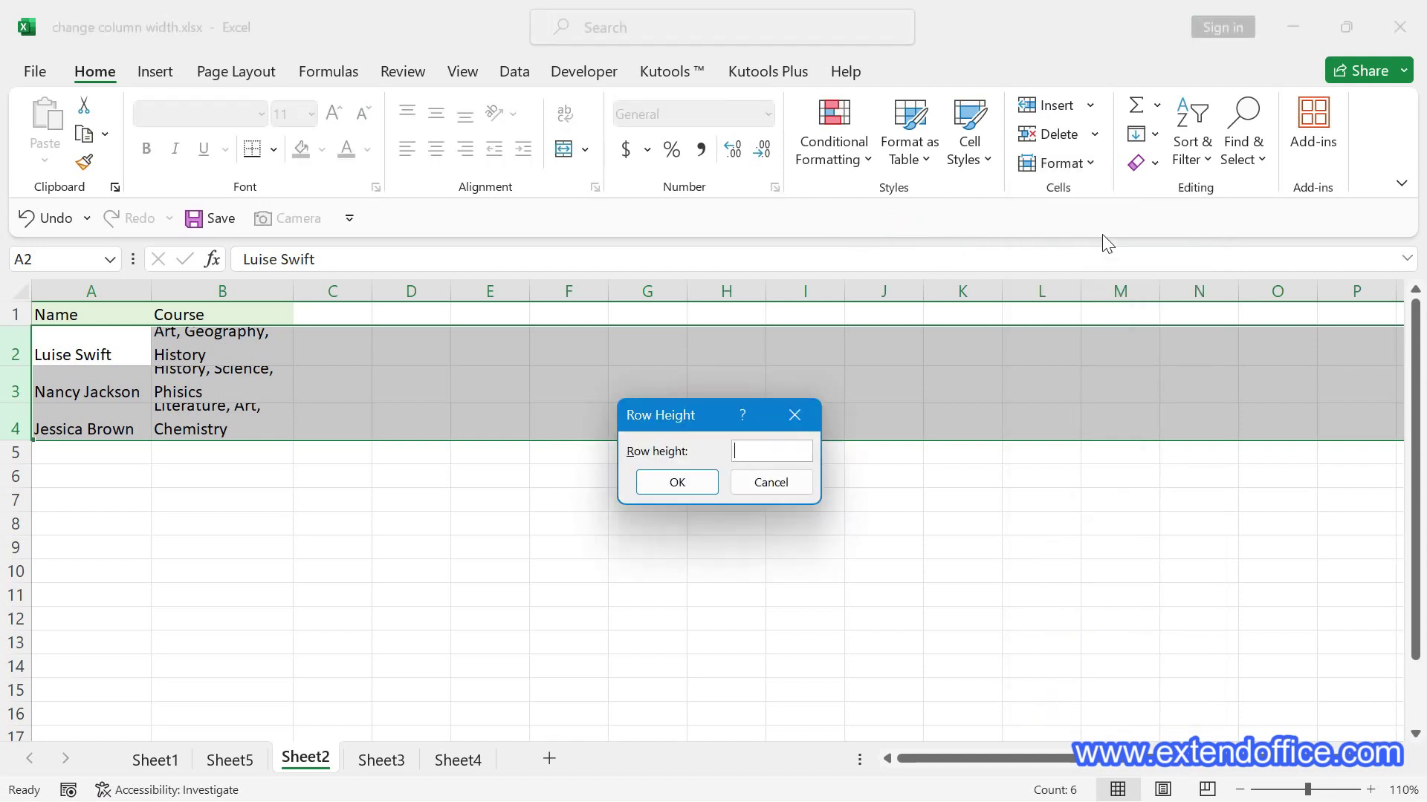
click(807, 422)
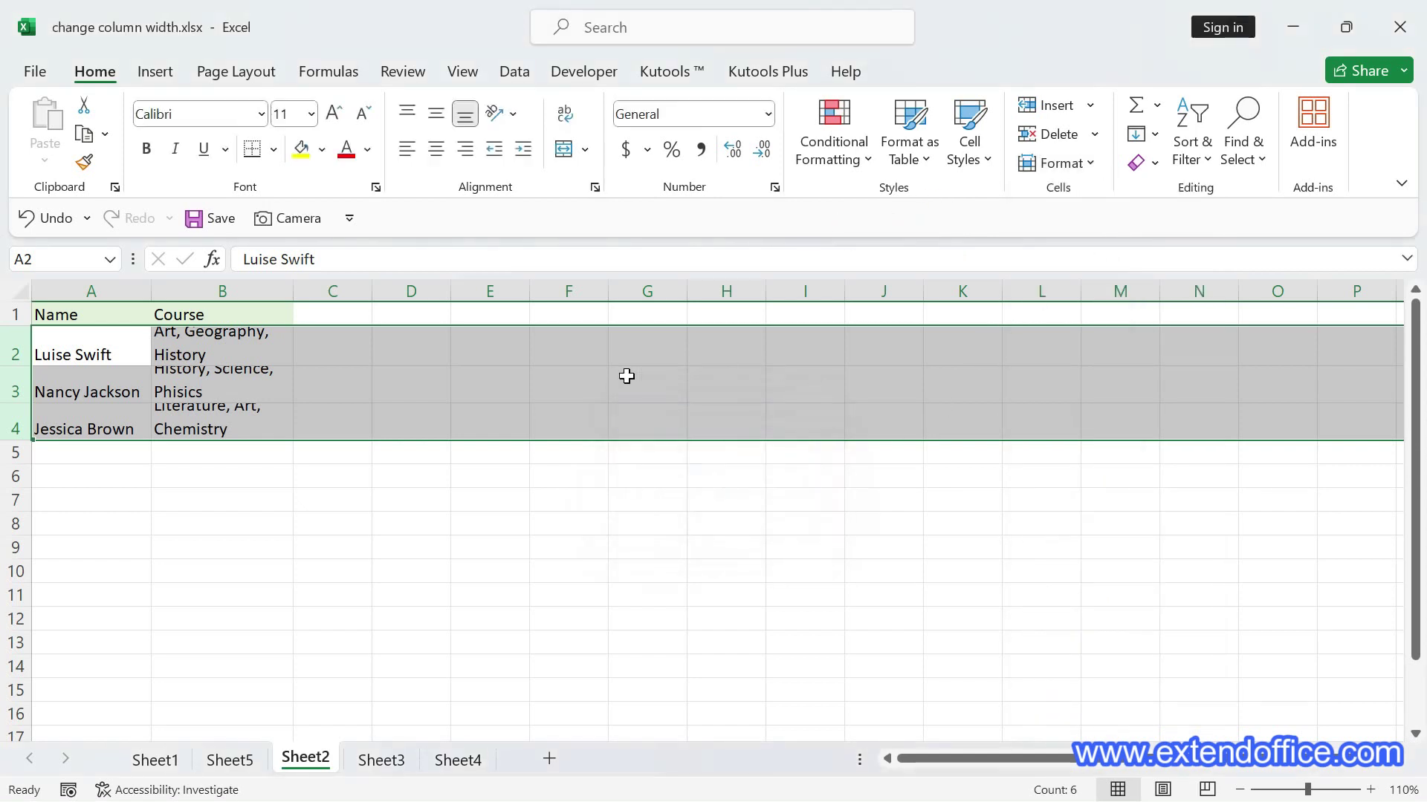
right_click(270, 331)
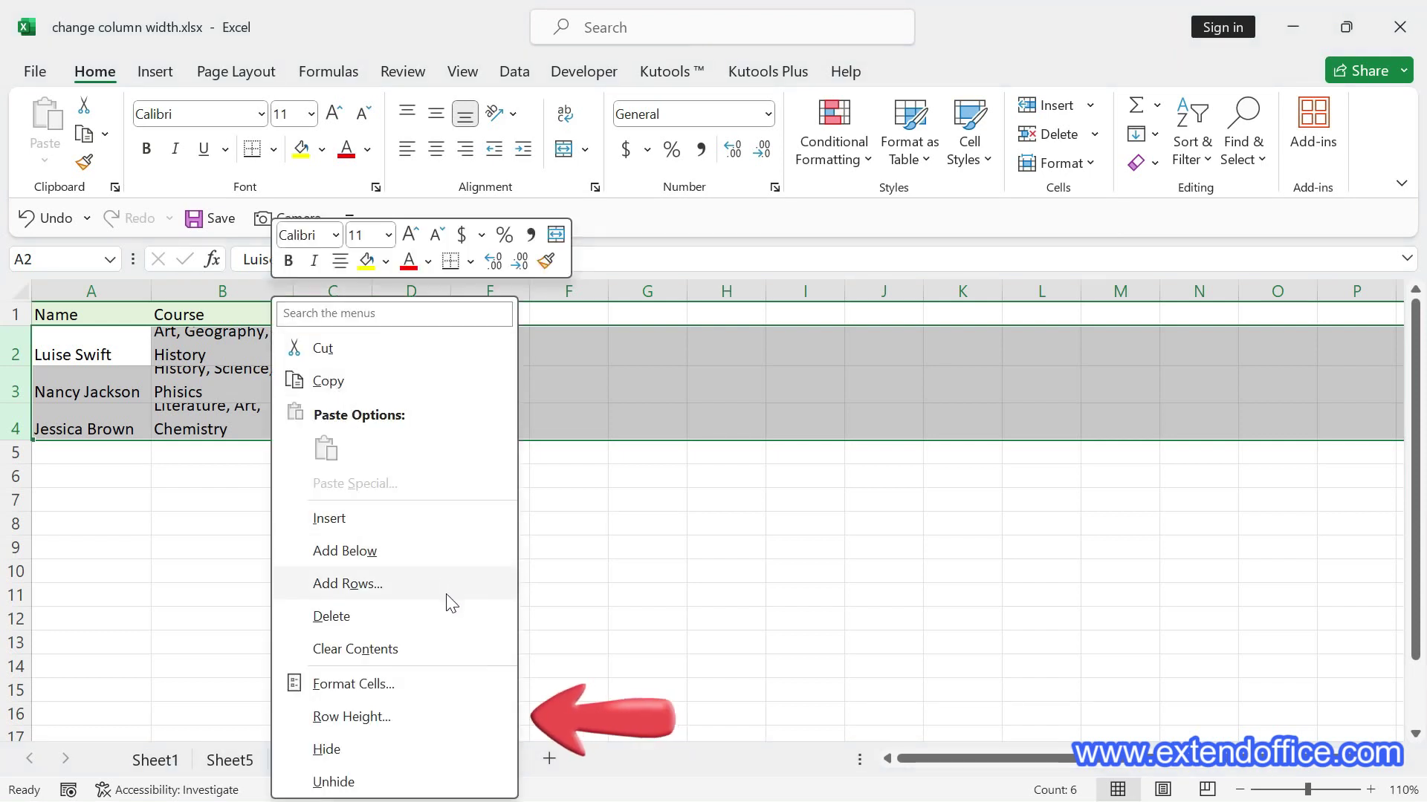
click(449, 719)
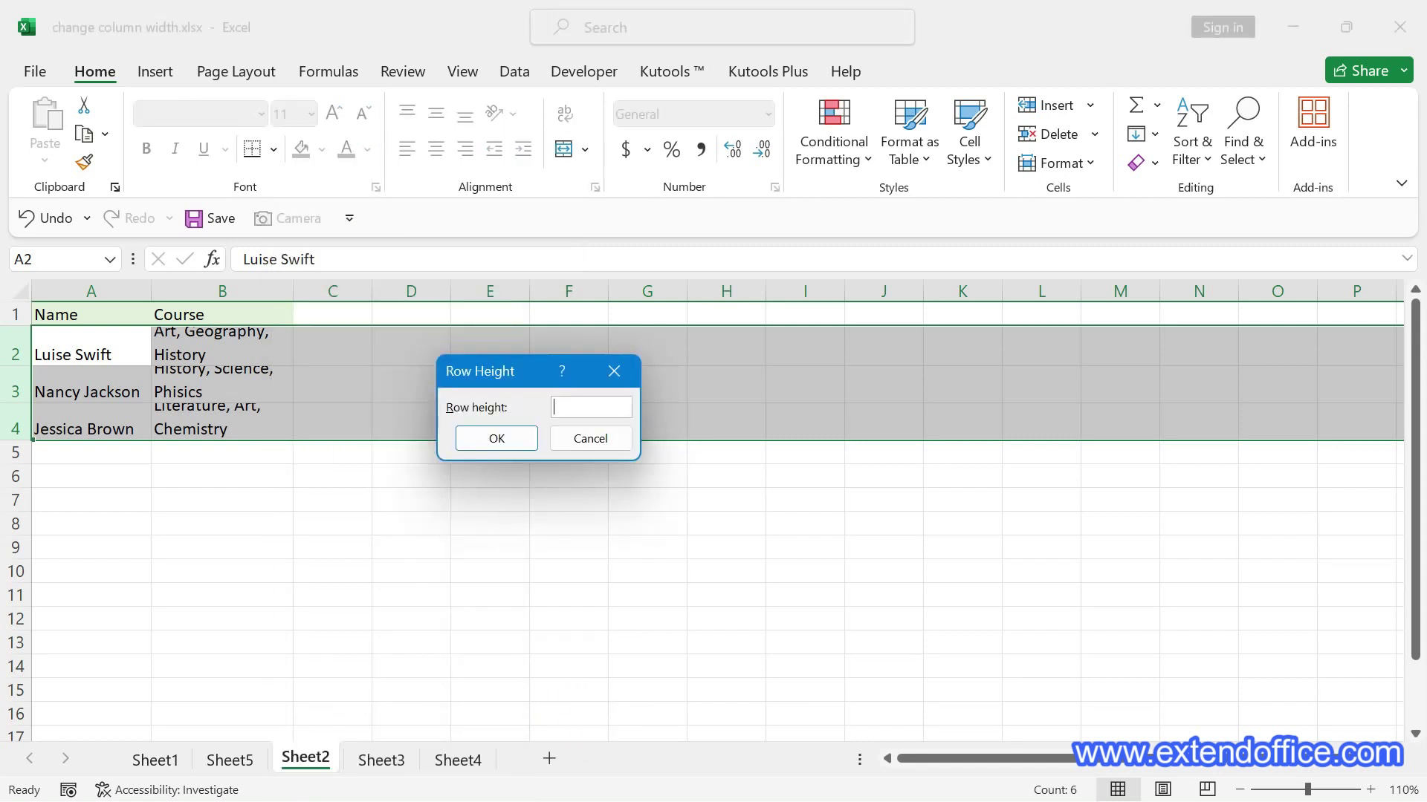
text(30)
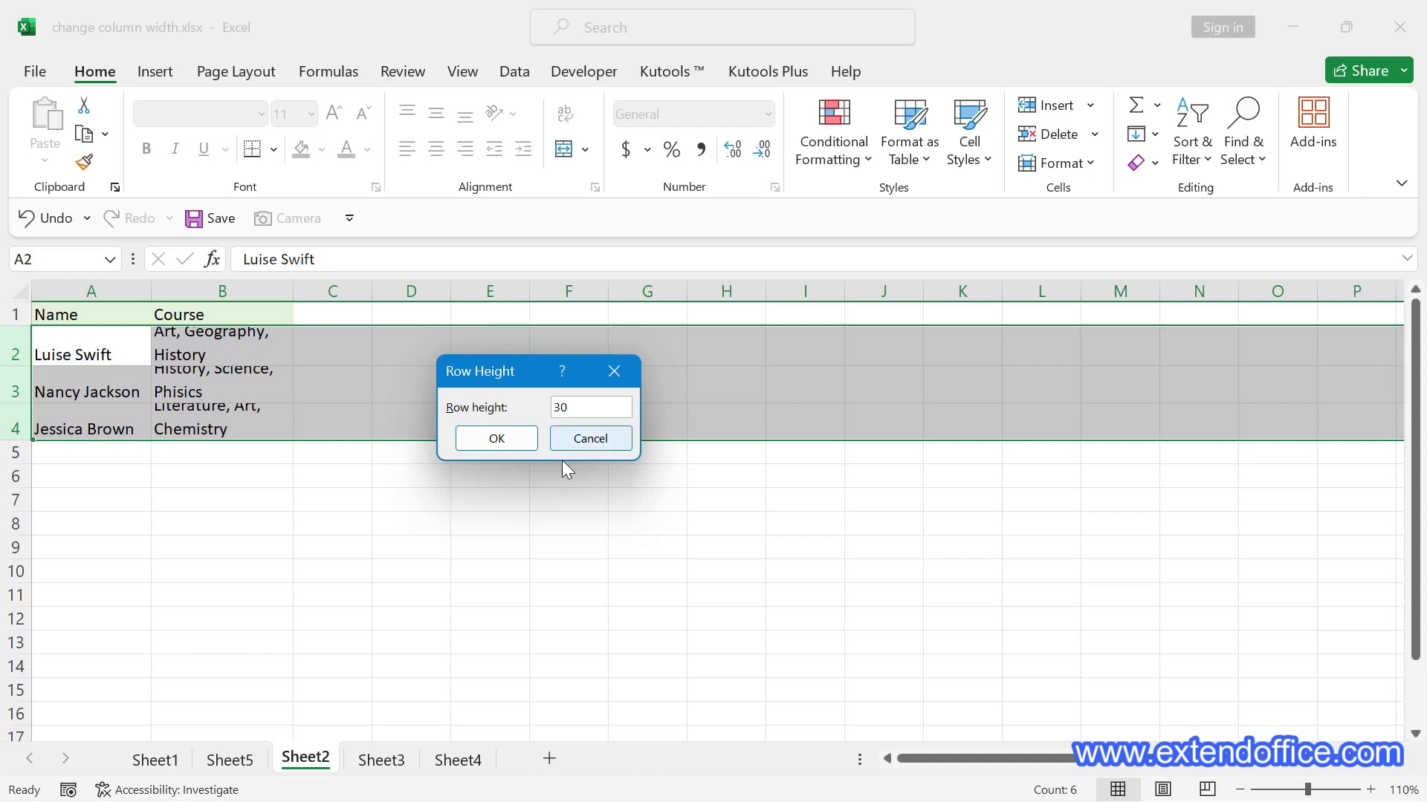
click(518, 439)
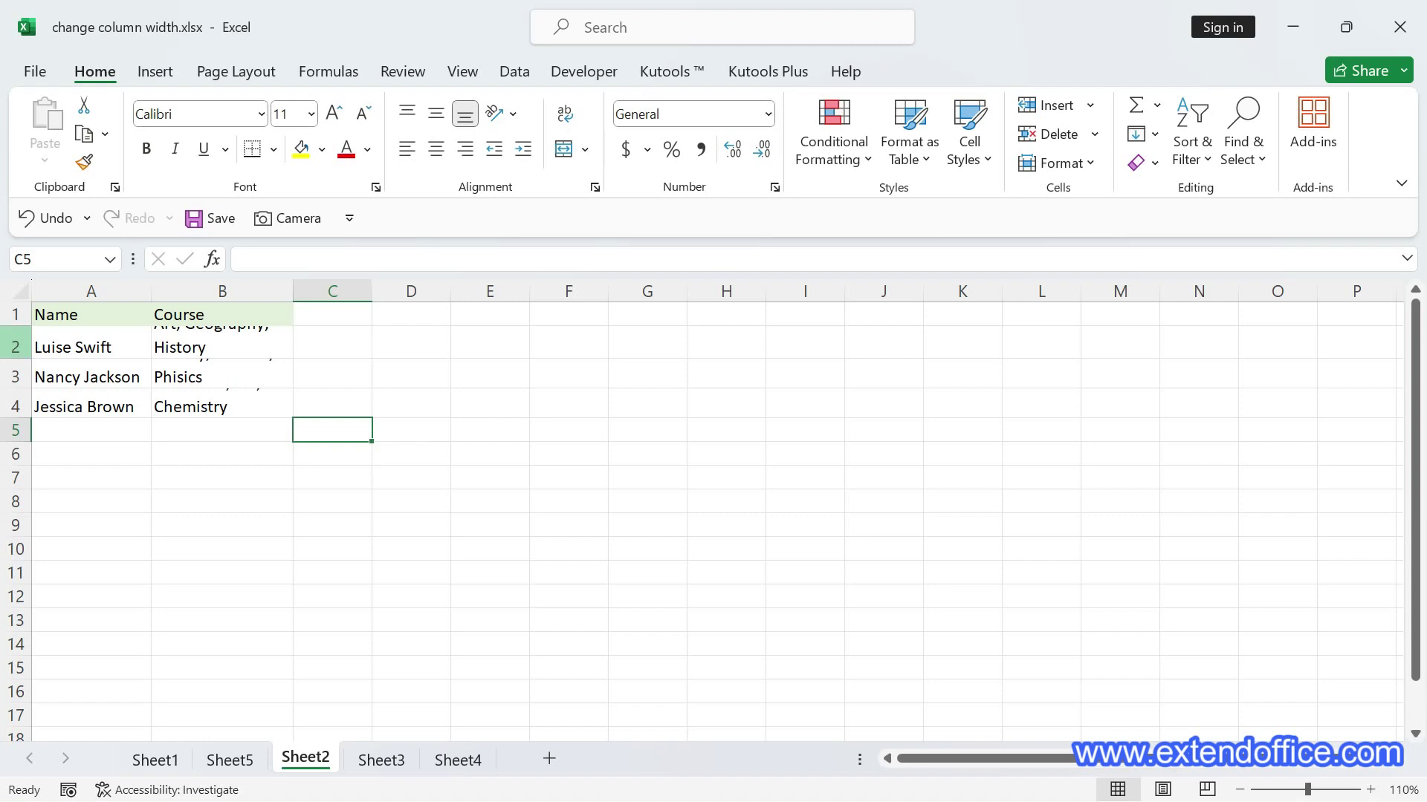
click(16, 347)
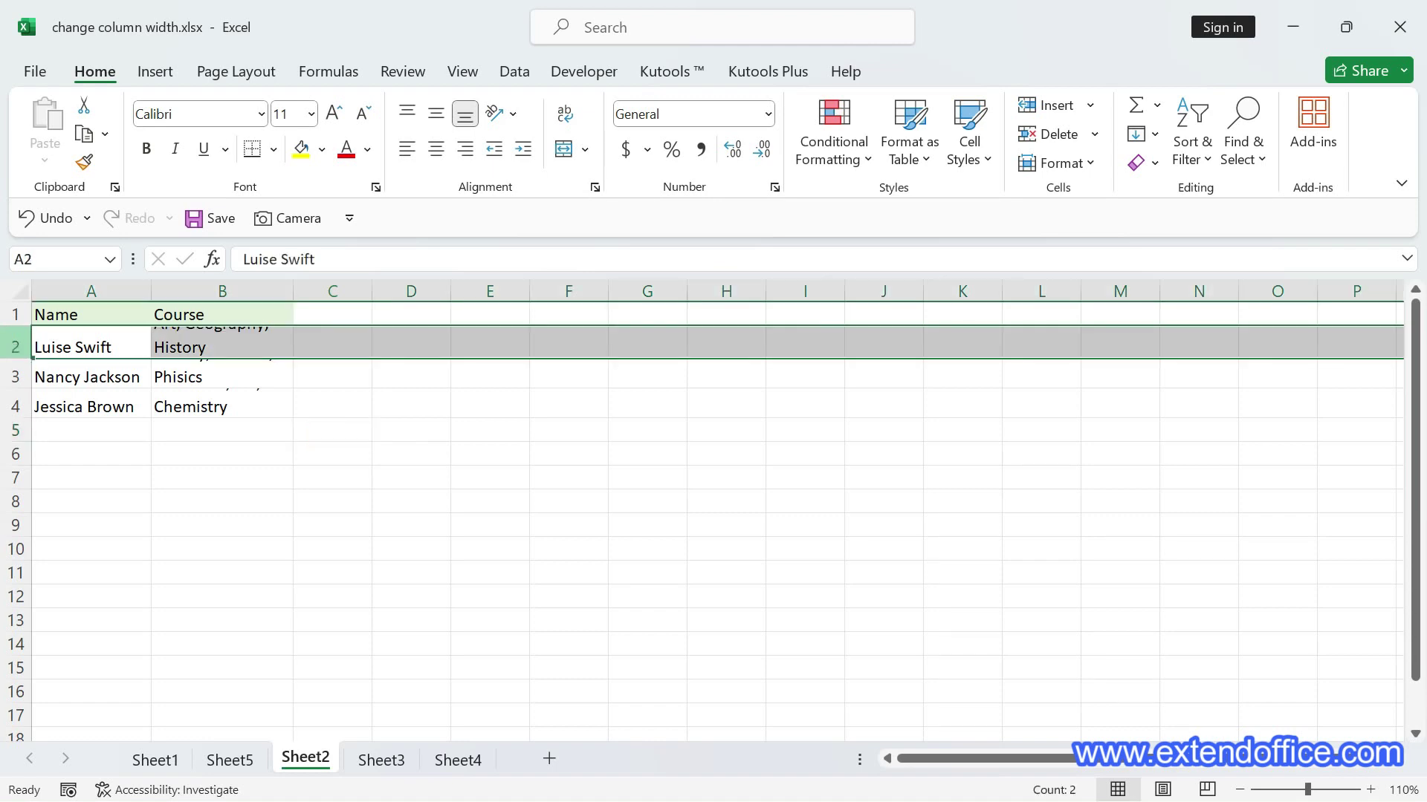
double_click(18, 360)
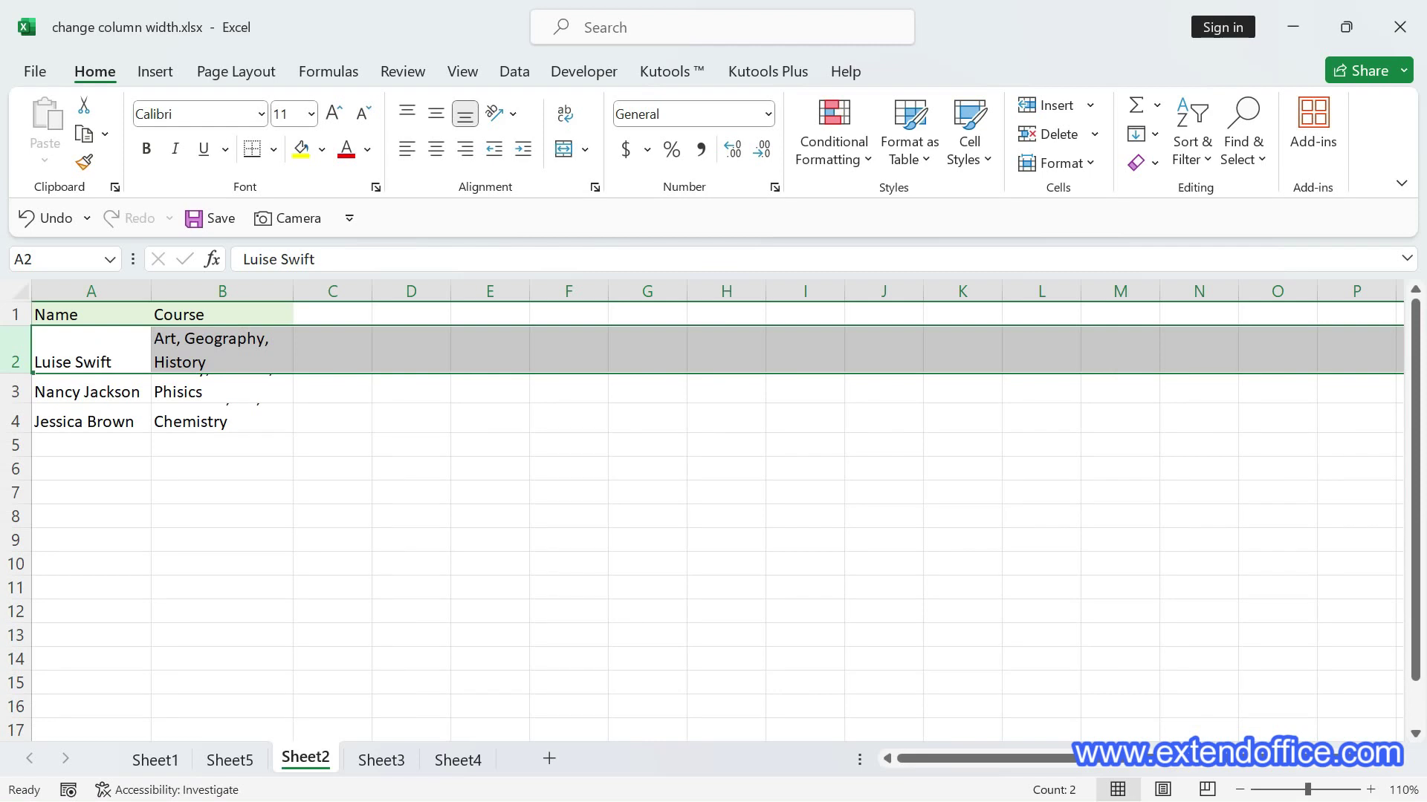
key(ctrl+z)
click(345, 438)
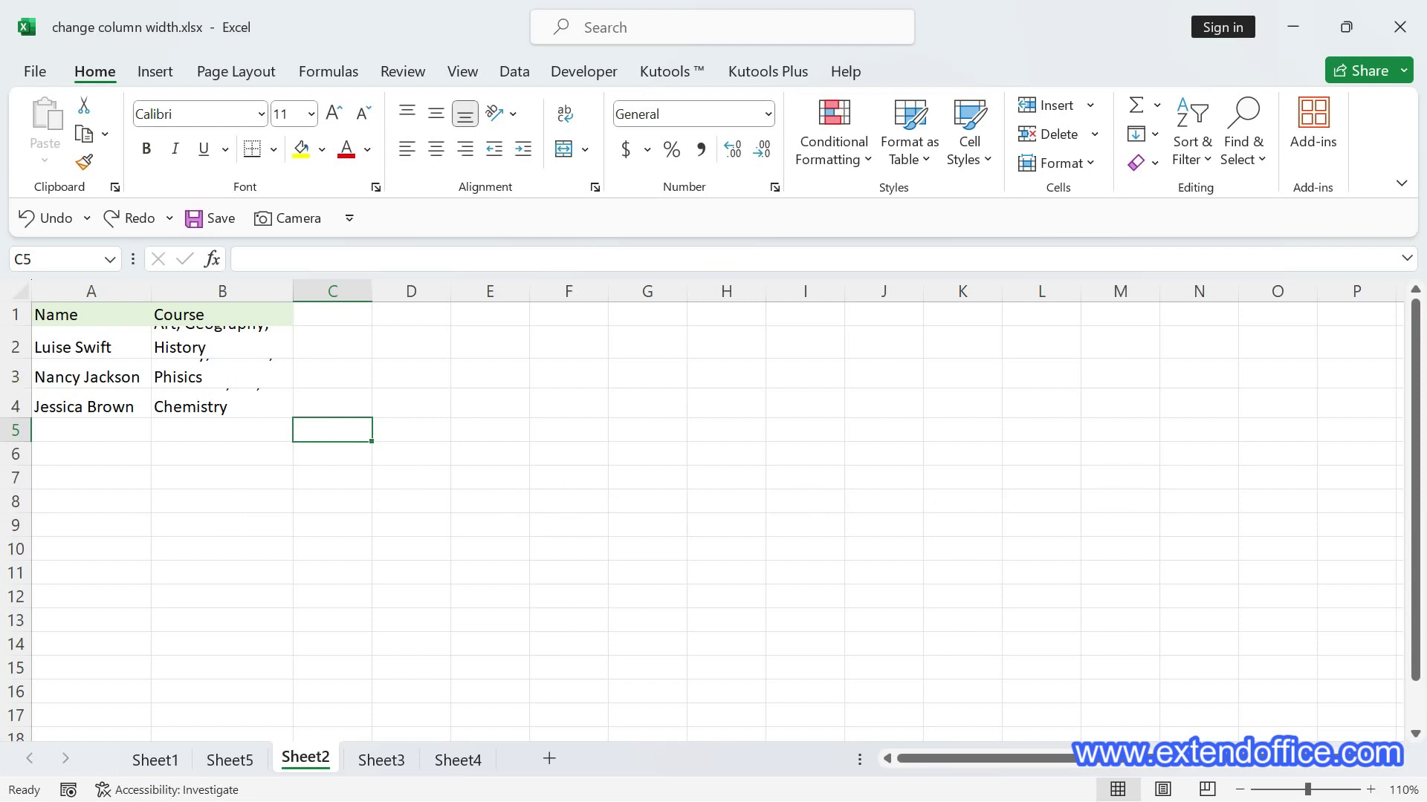
drag(12, 347, 12, 363)
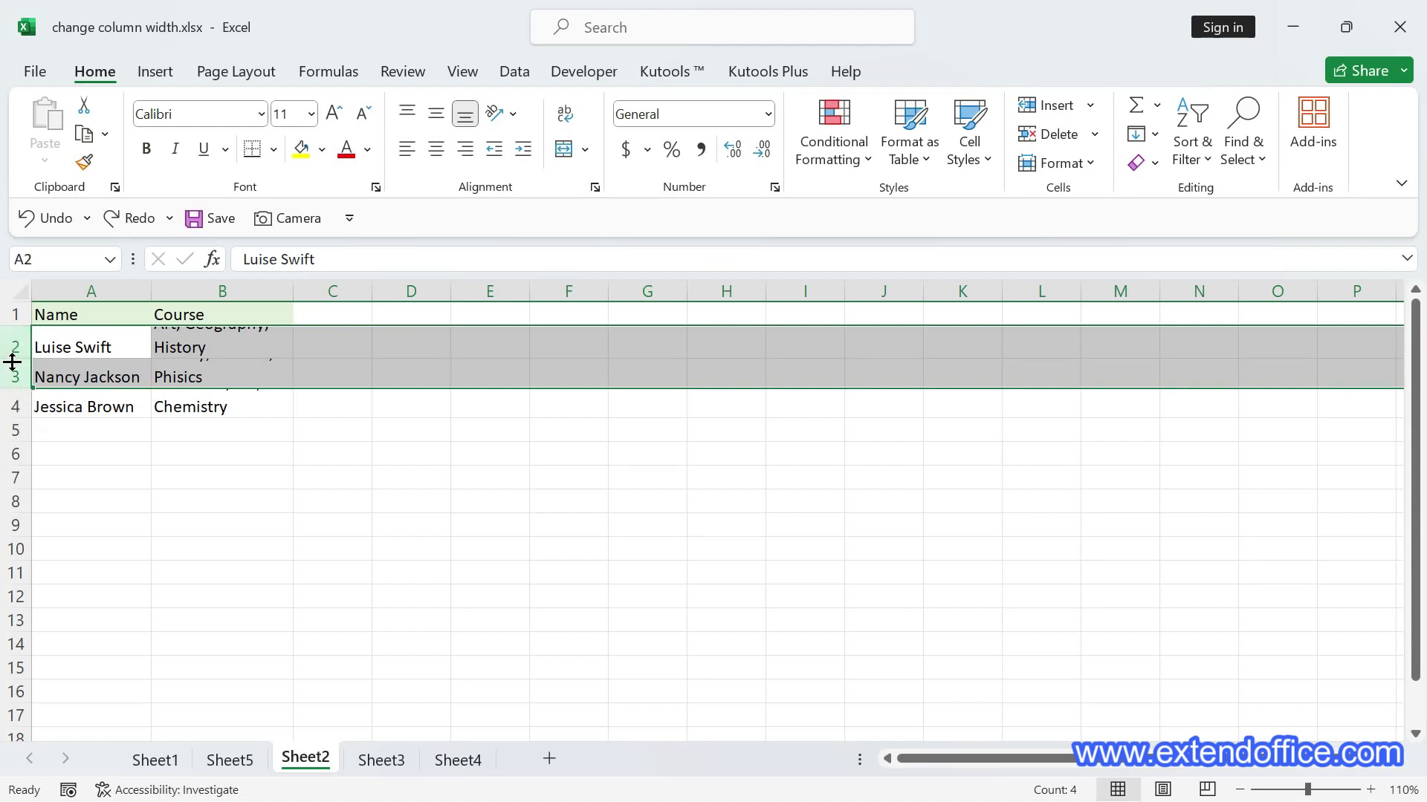
double_click(15, 359)
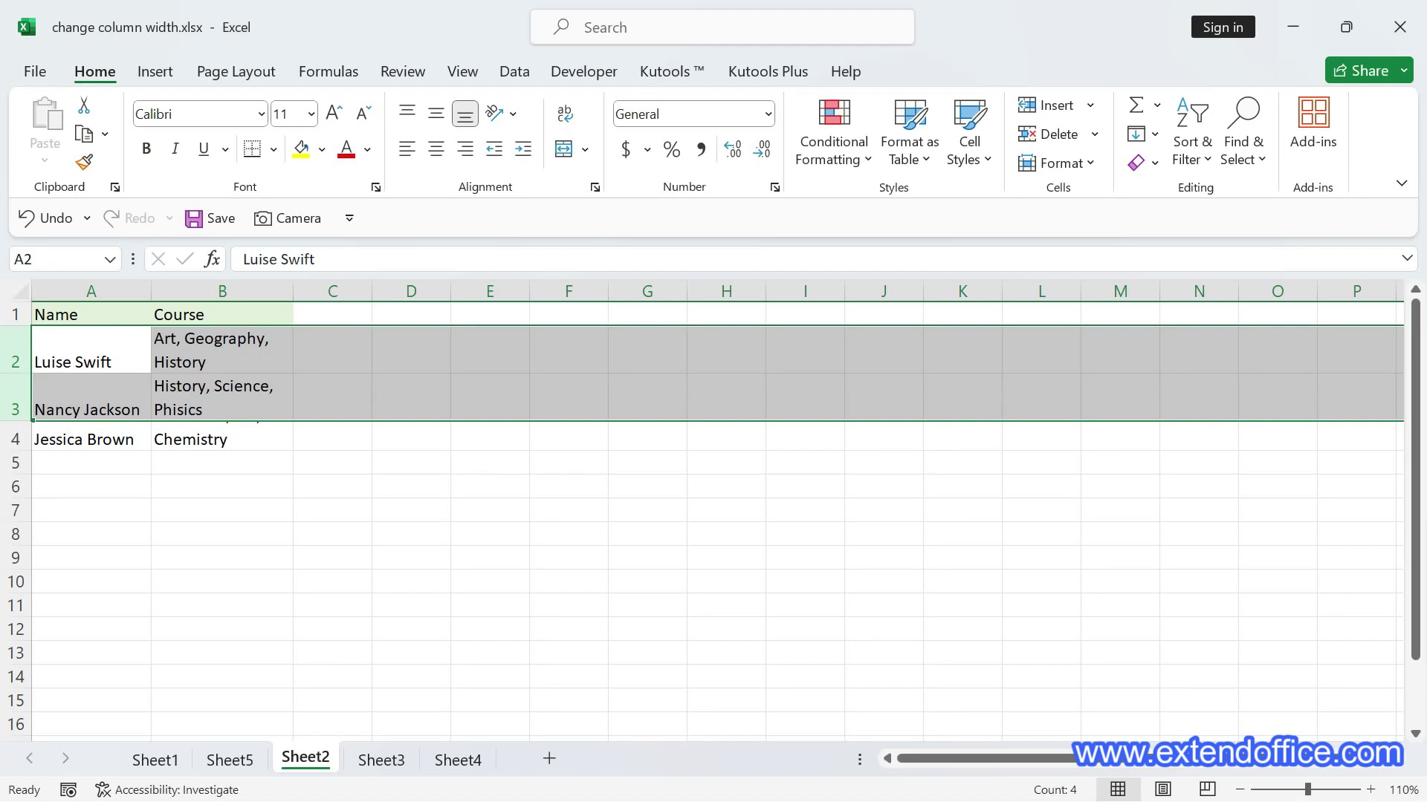
key(ctrl+z)
click(332, 434)
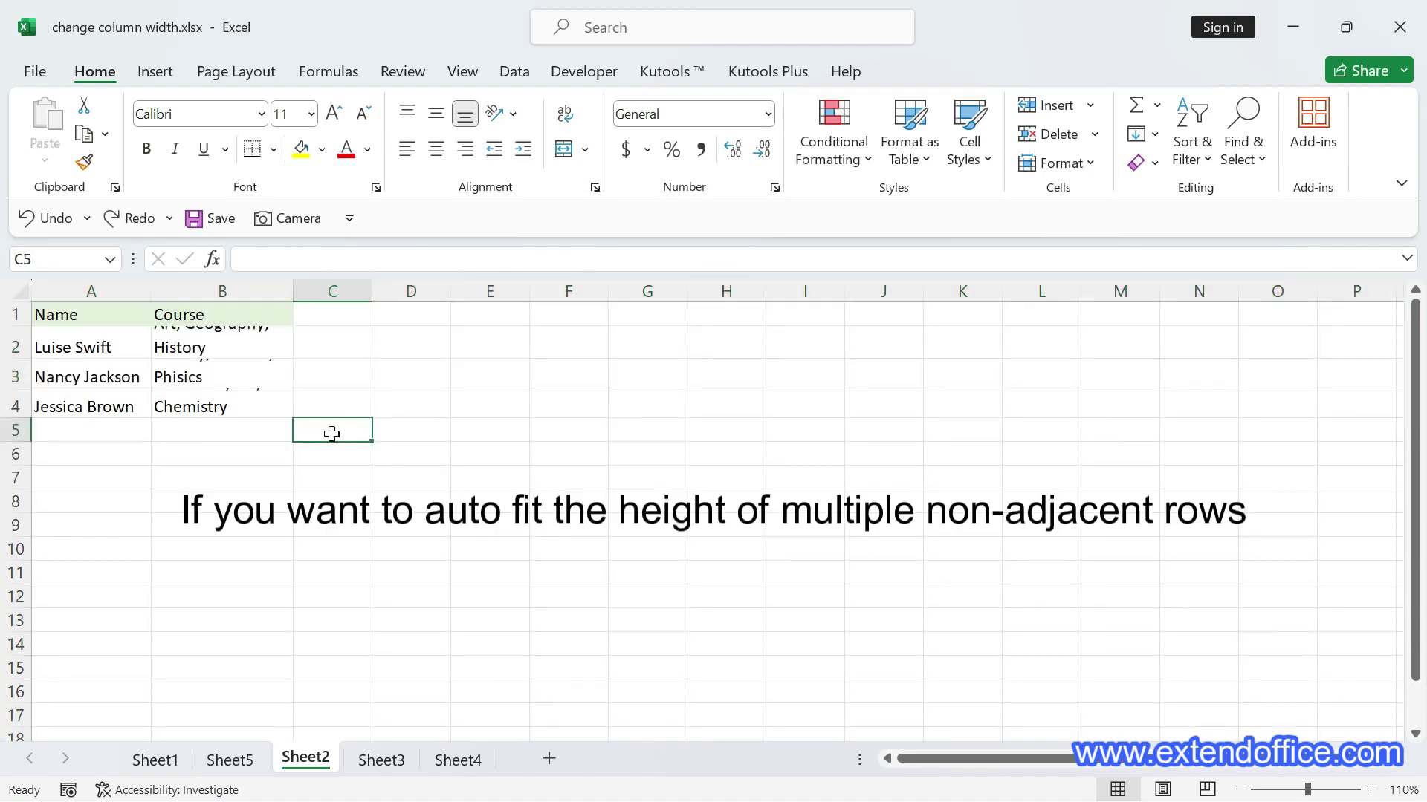
Select rows 2 and 4 and AutoFit their height to the wrapped course text
click(16, 347)
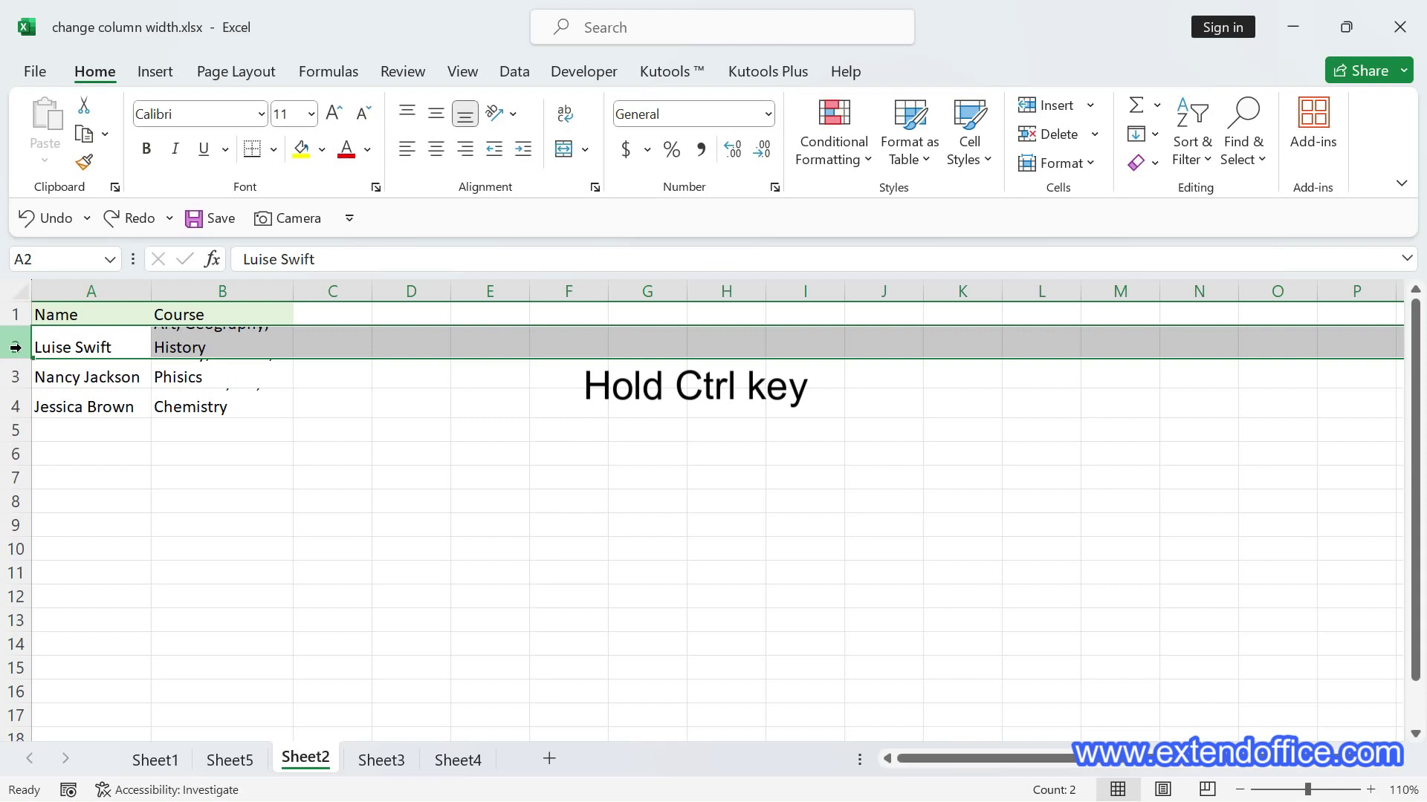
ctrl+click(15, 408)
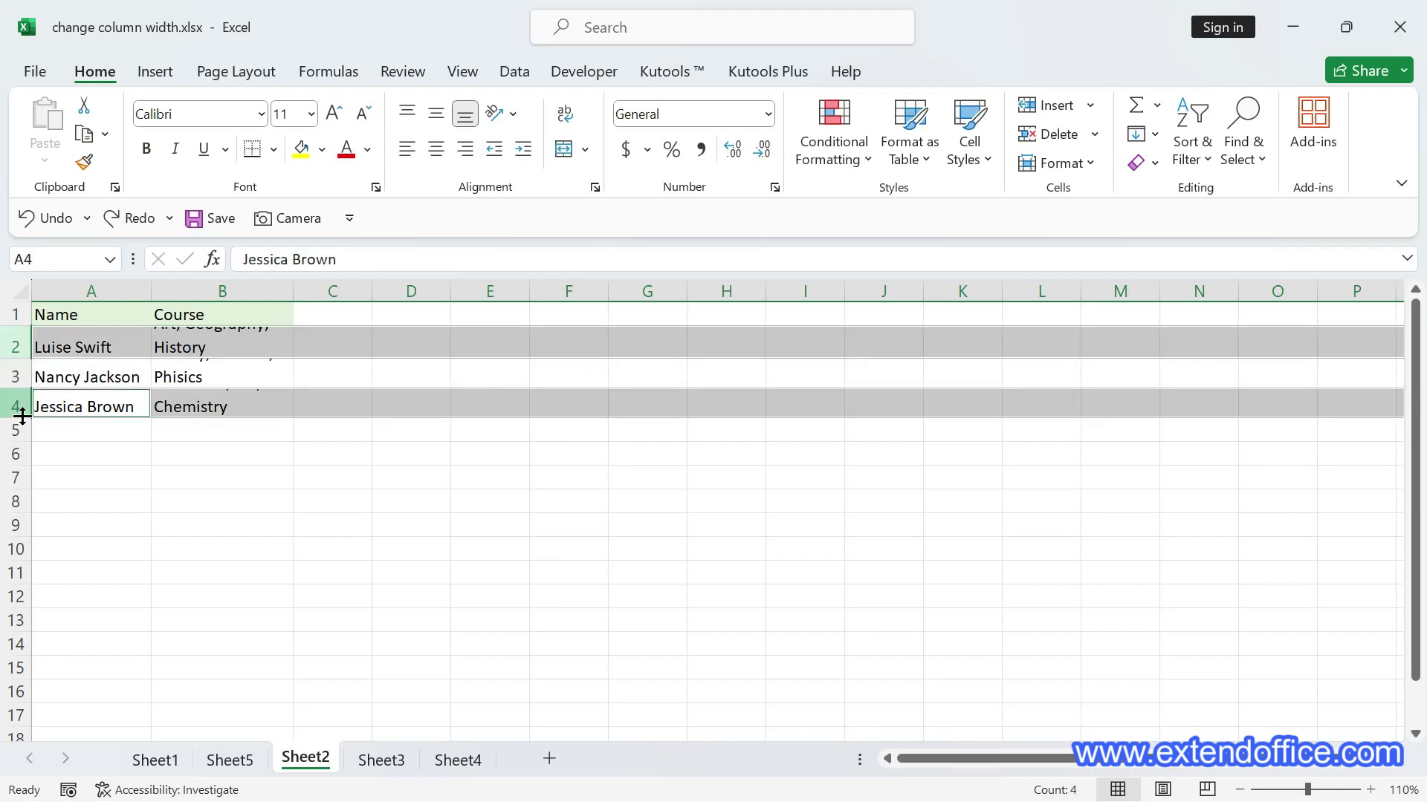
double_click(22, 419)
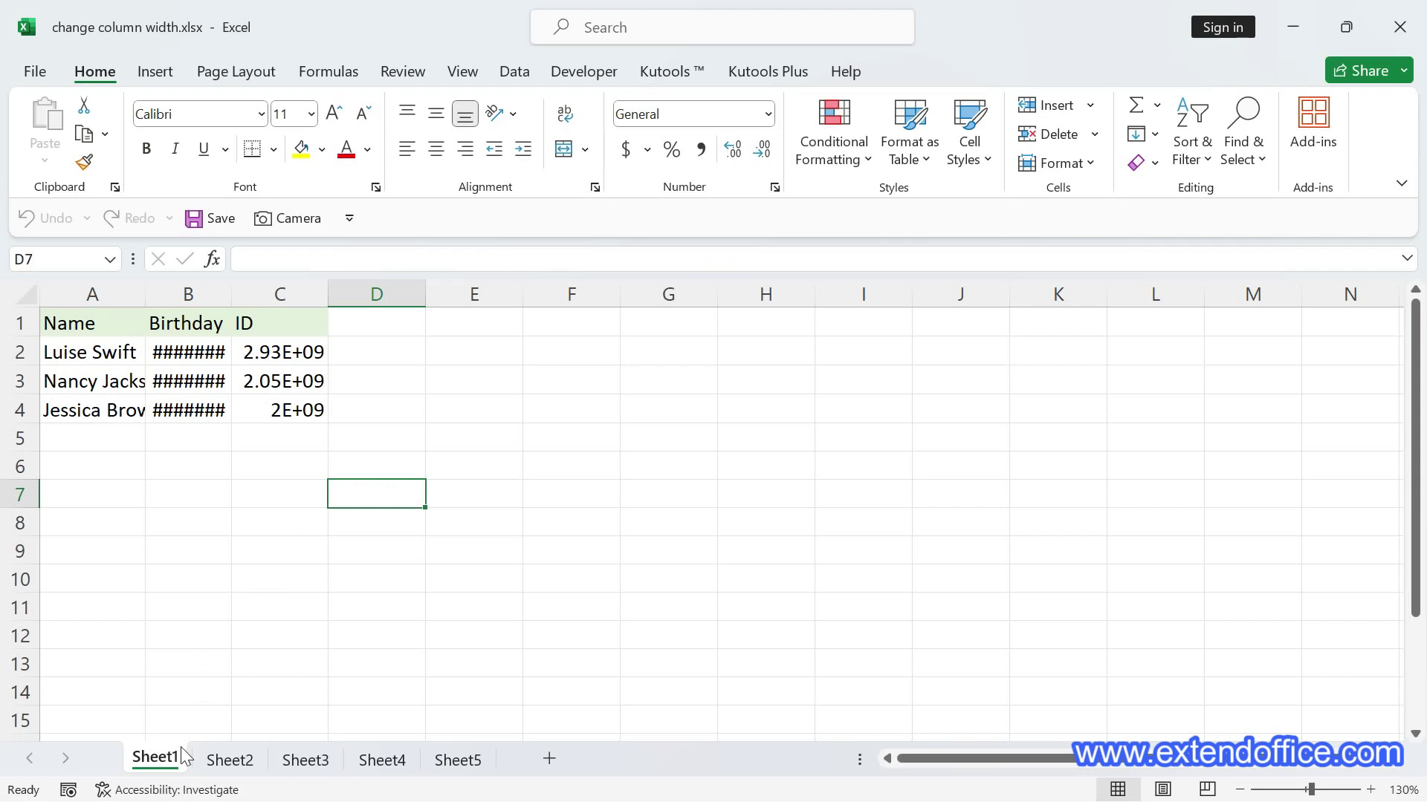
Group Sheet3 with Sheet1 and set their default column width to 12
ctrl+click(313, 766)
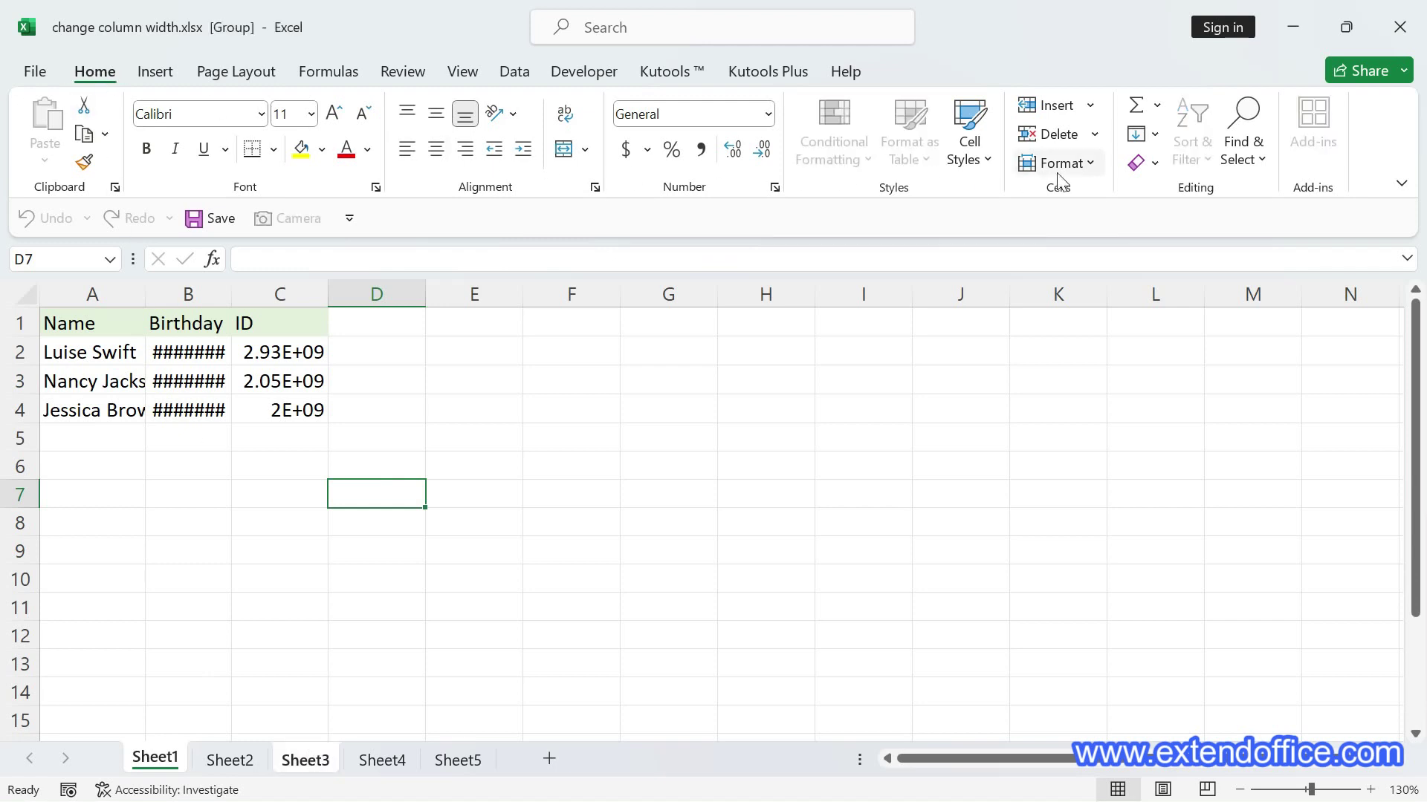
click(1096, 167)
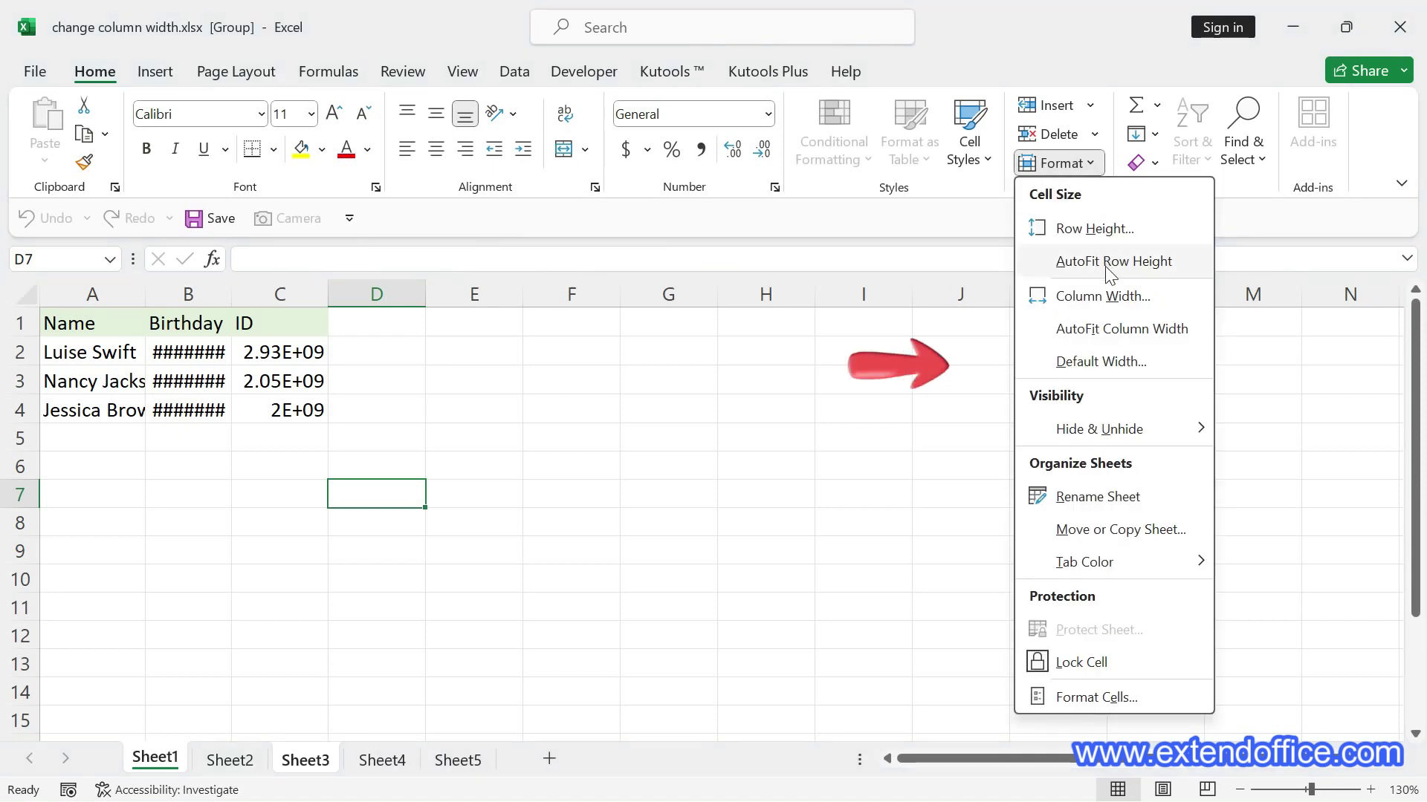
click(1101, 362)
text(12)
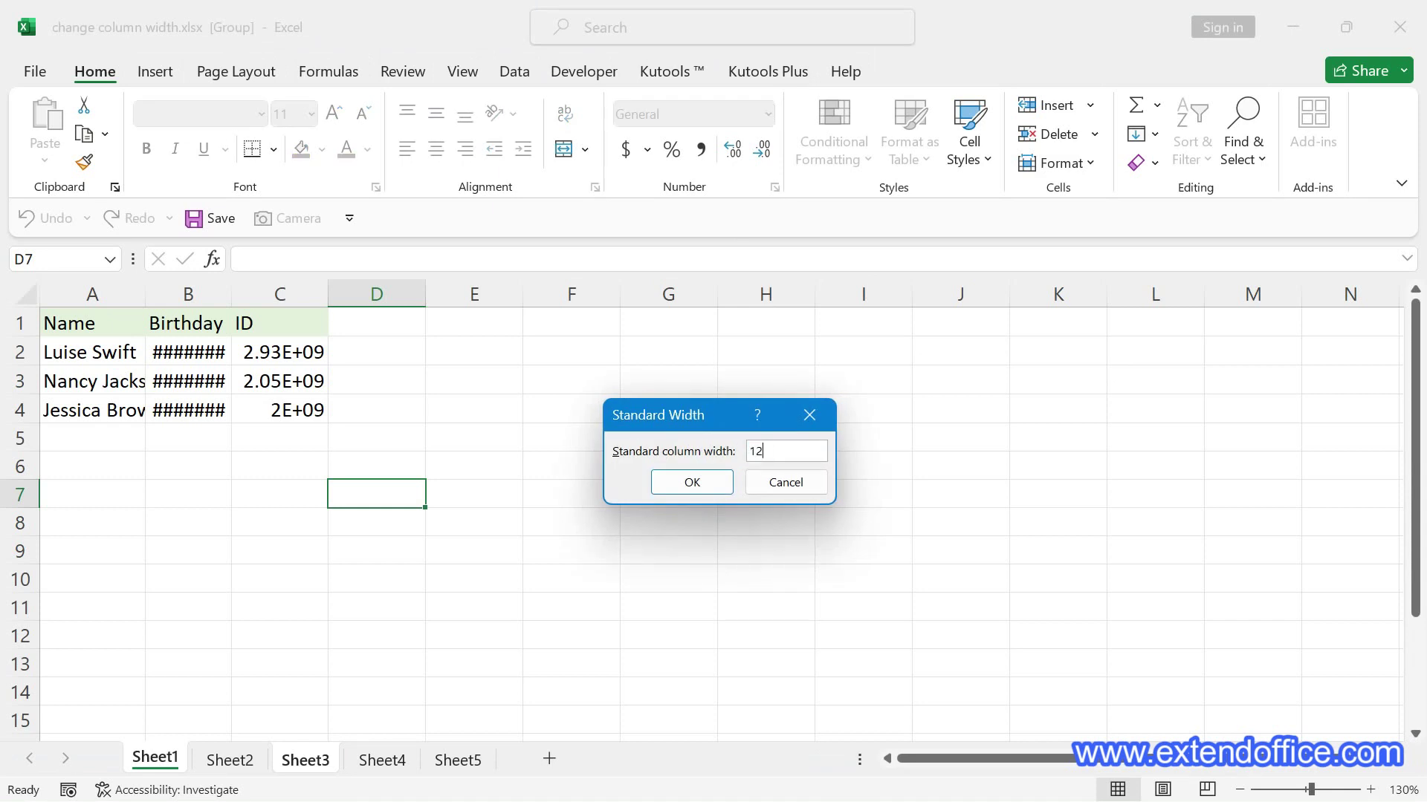
click(715, 482)
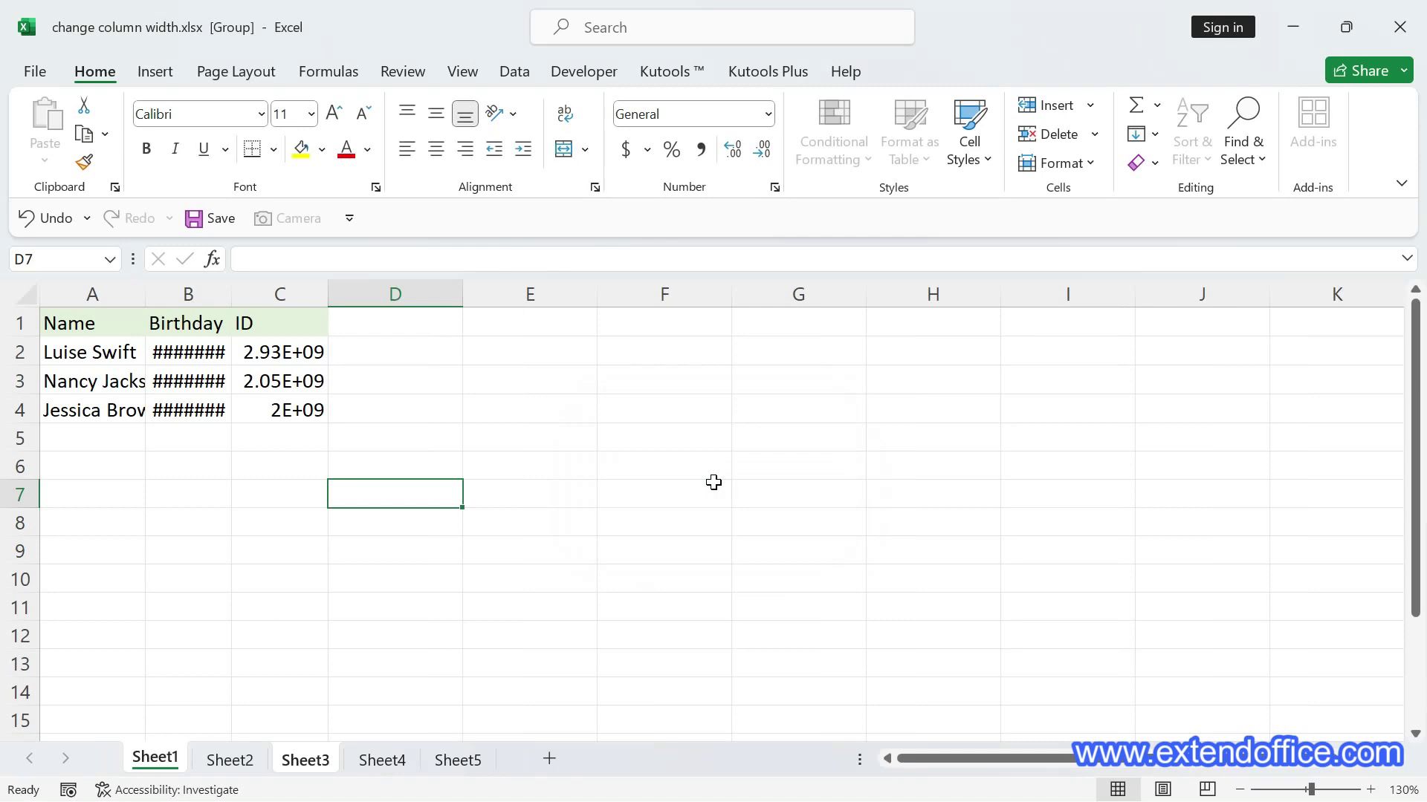